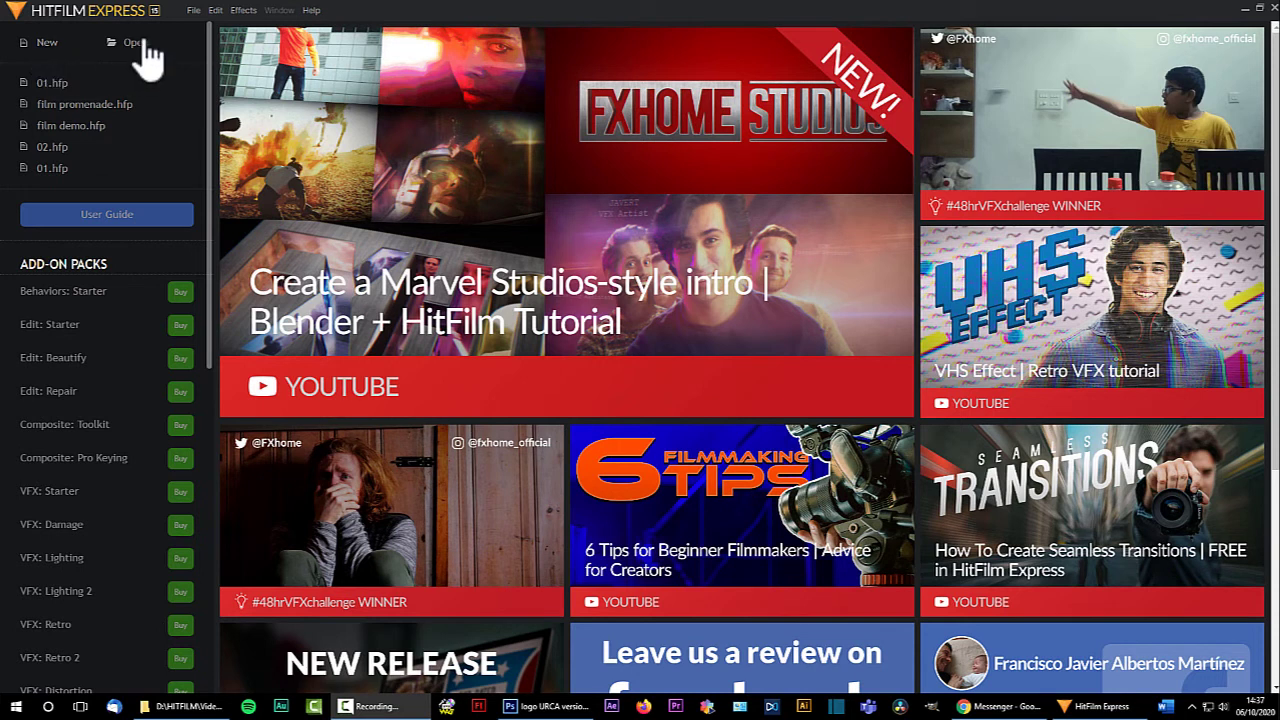
Create a new project with the 1080p Full HD @ 30 fps template and open the media import.
click(47, 44)
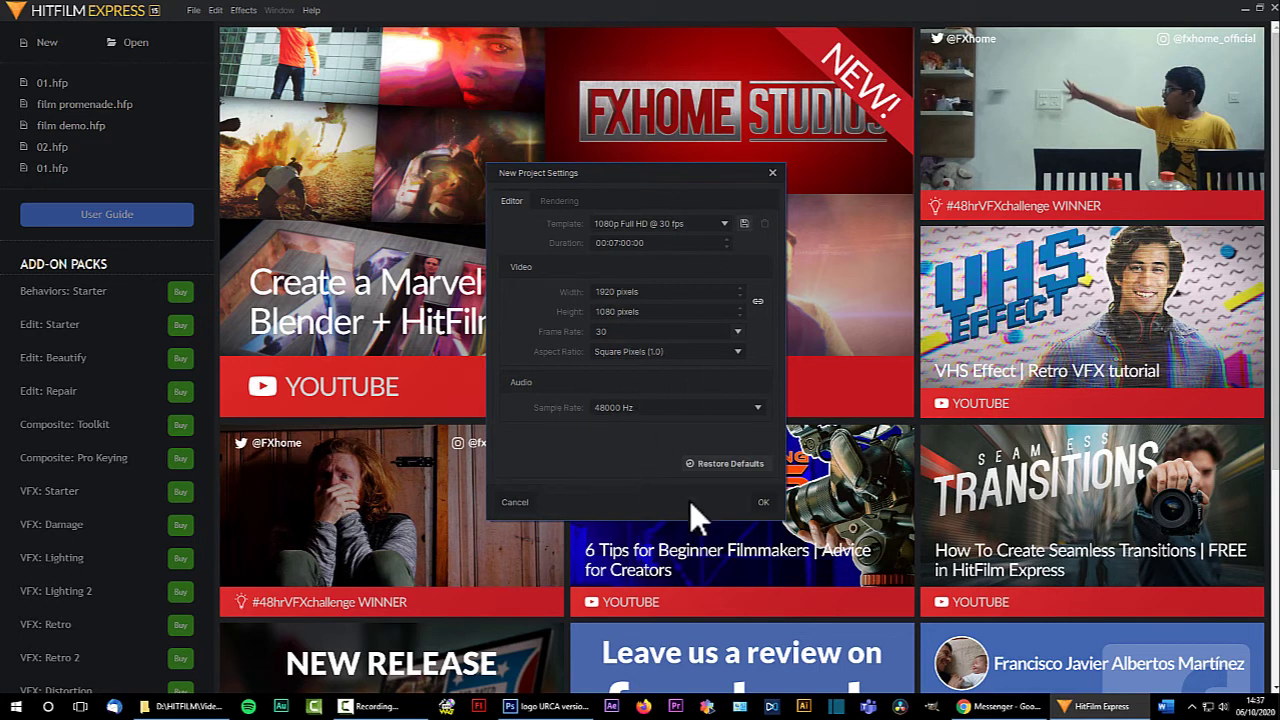
click(762, 503)
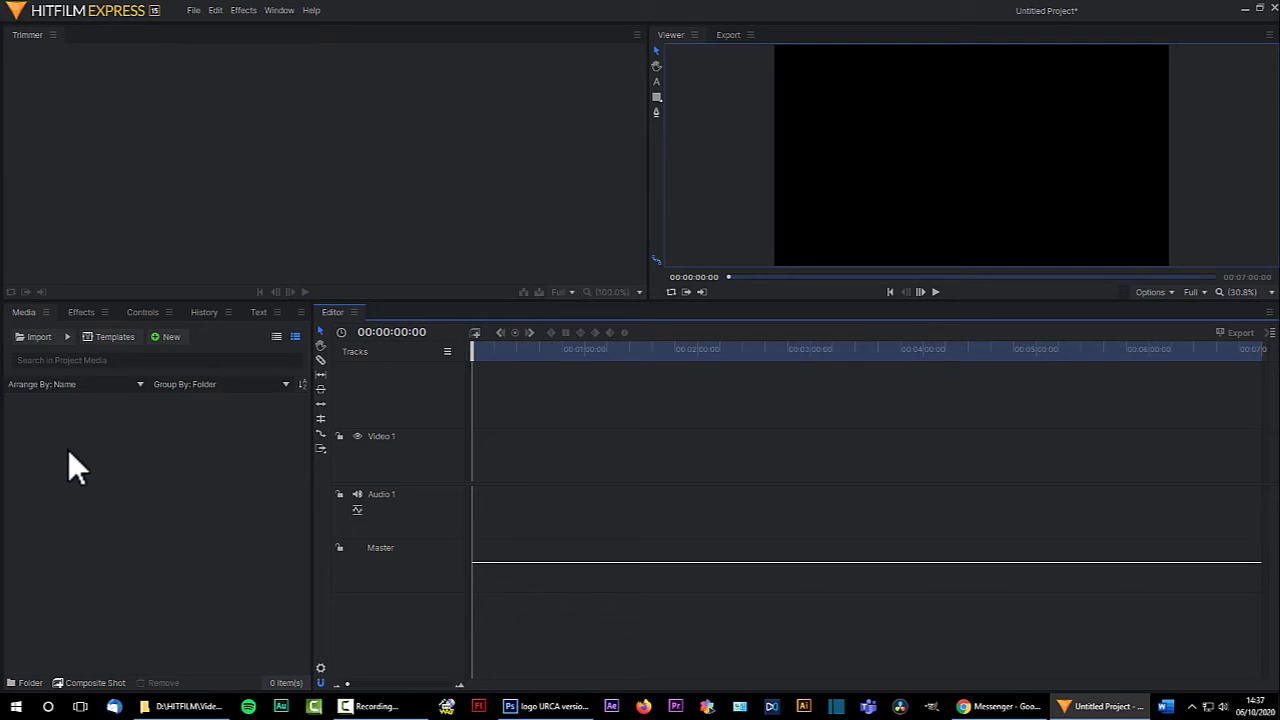
click(26, 313)
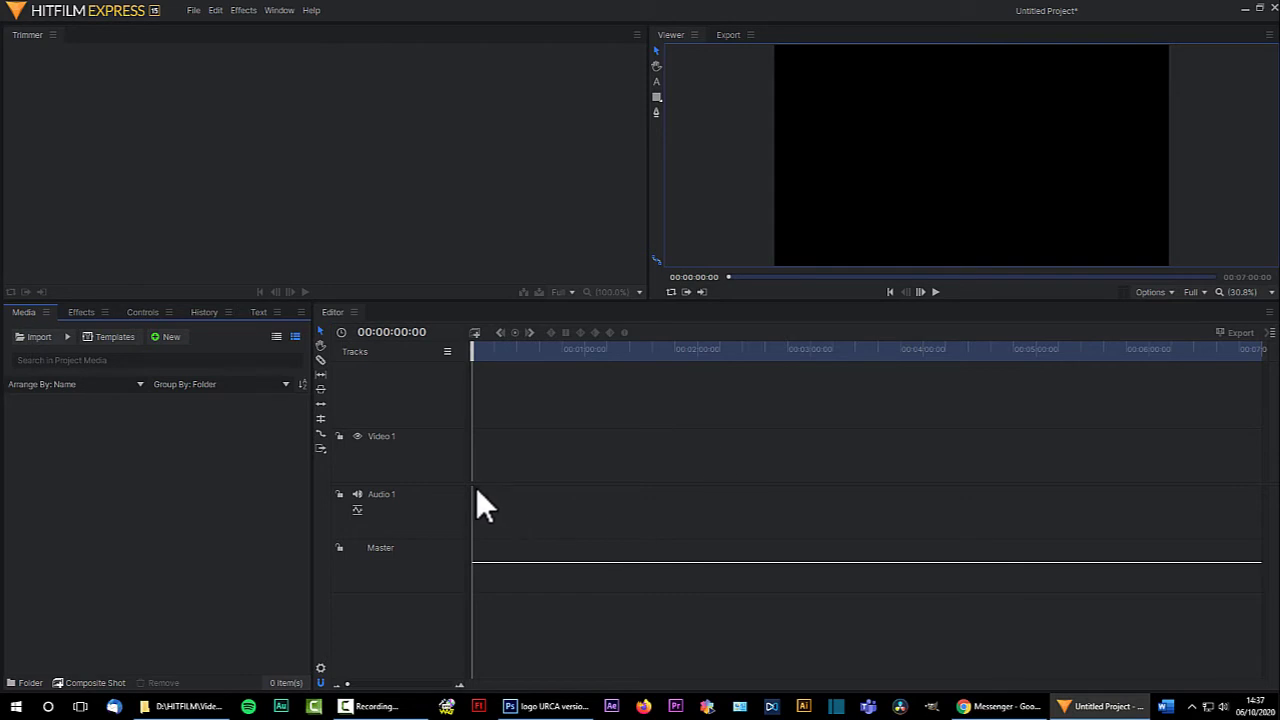
click(33, 336)
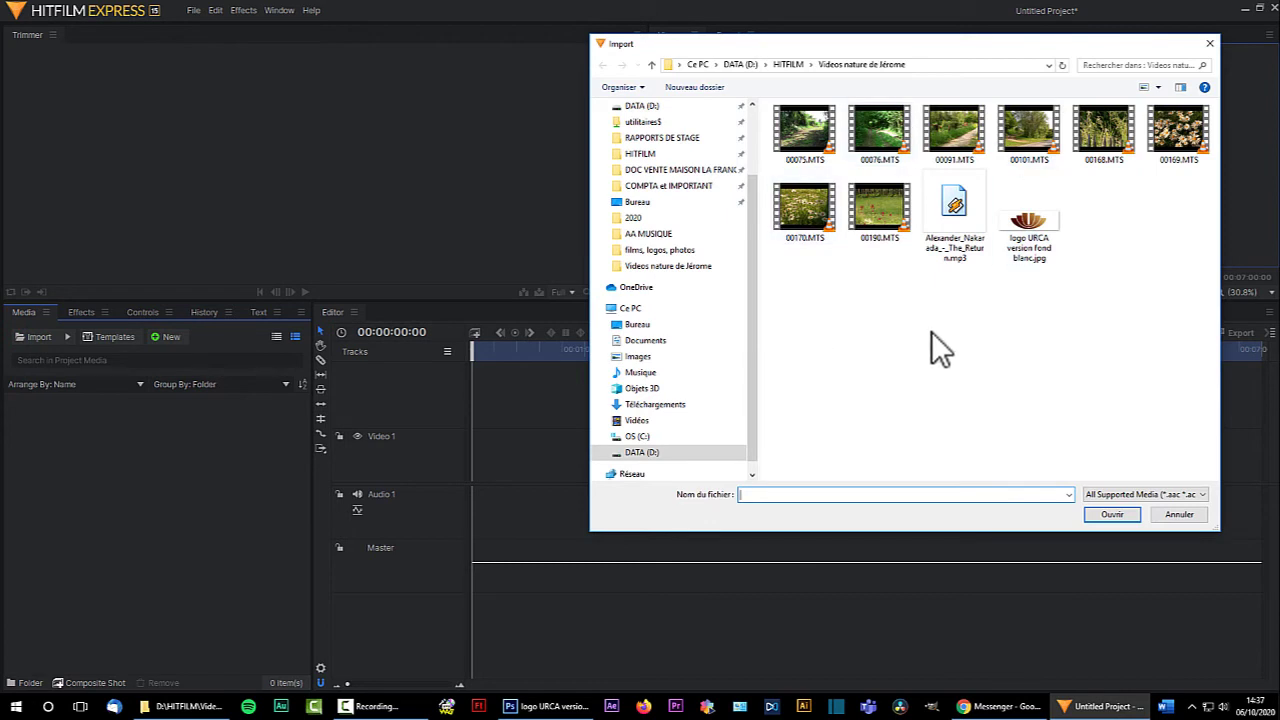
click(800, 136)
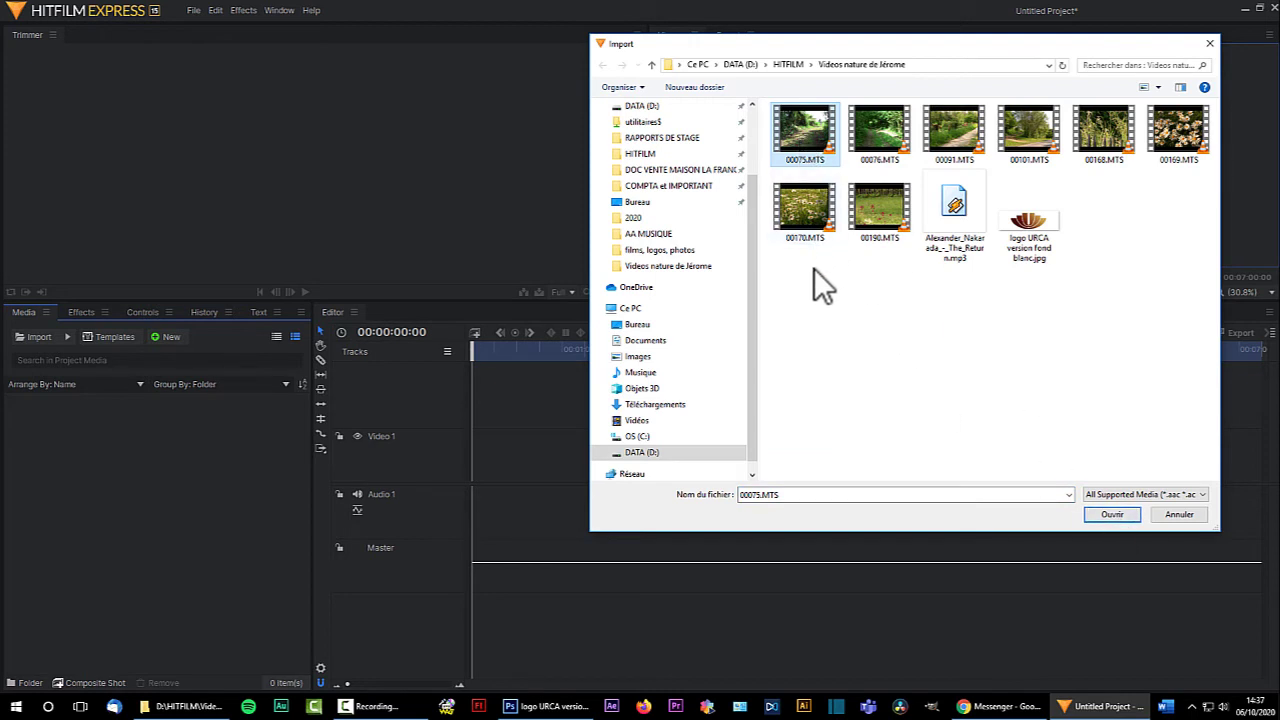
ctrl+click(803, 218)
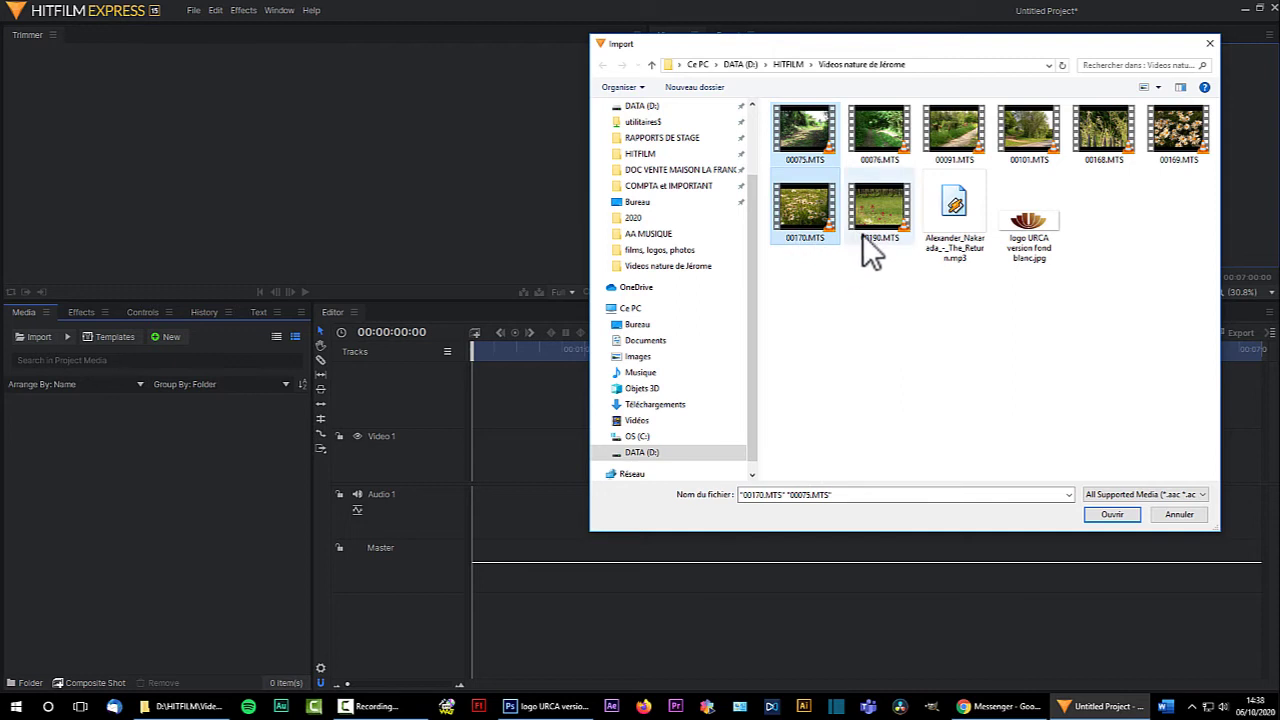
ctrl+click(1018, 226)
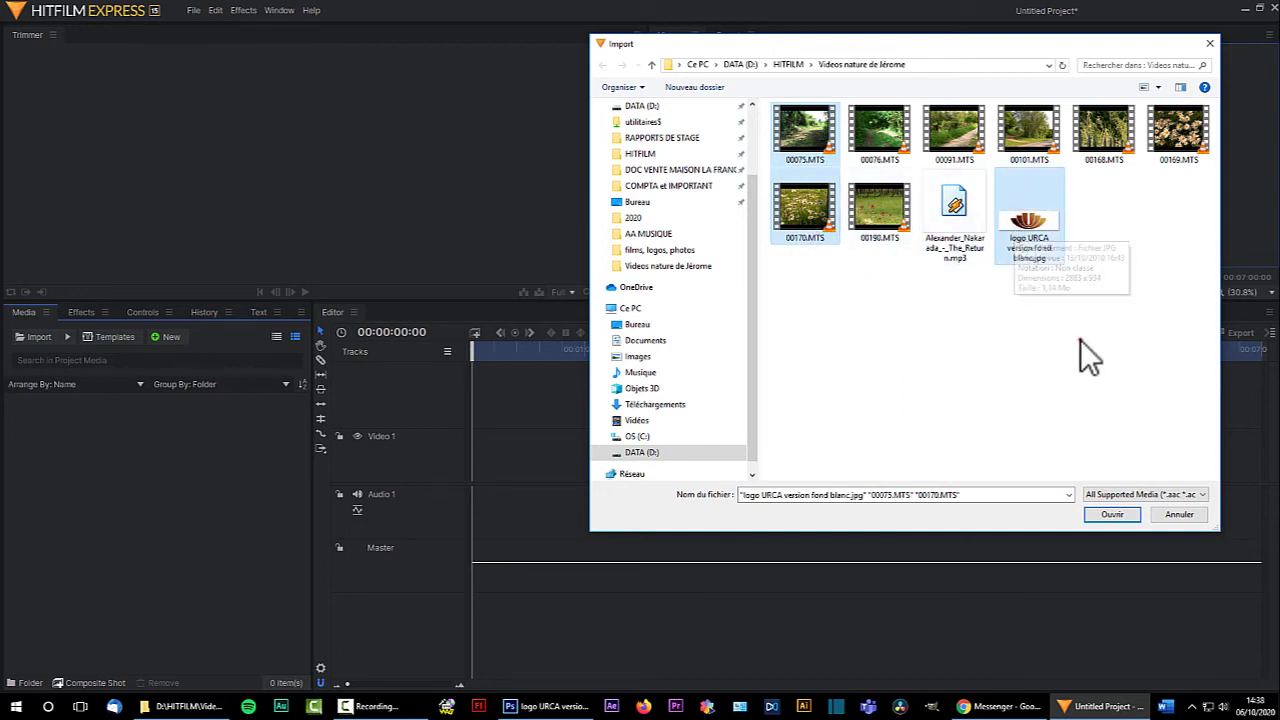
click(1155, 338)
drag(1181, 306, 783, 117)
click(1000, 361)
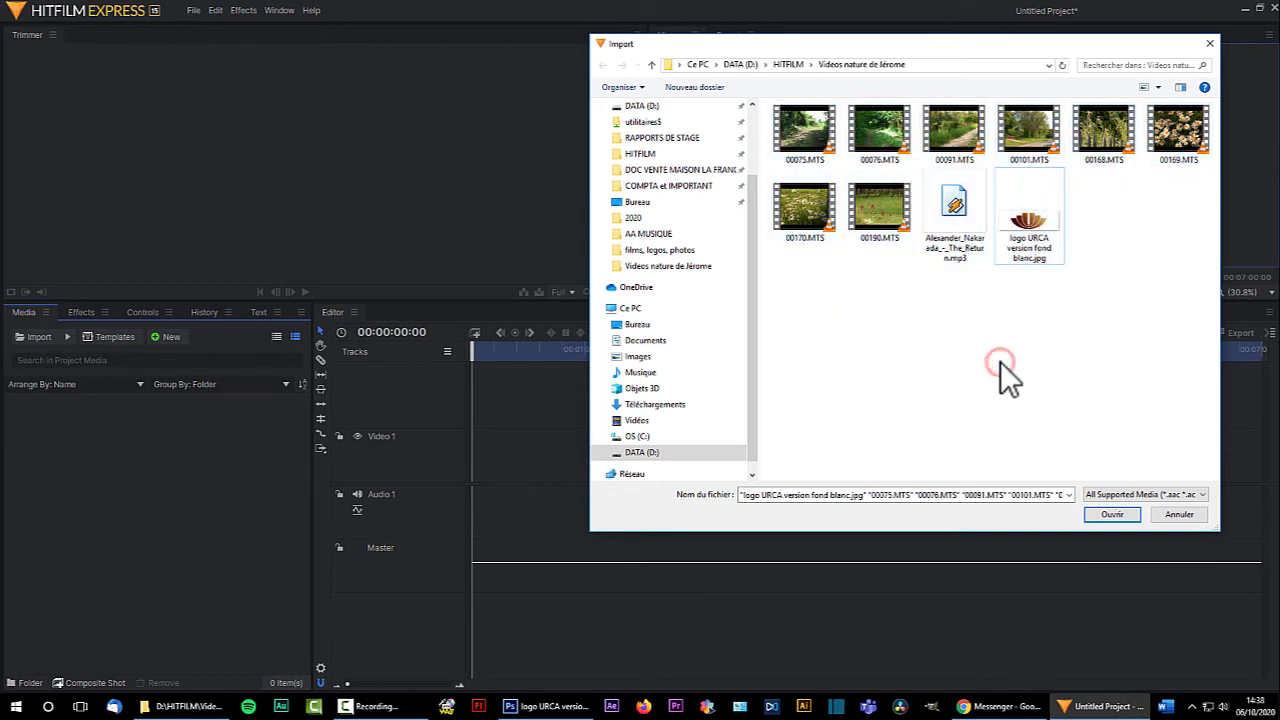
Import the video clip 00075.MTS into the project media and select it for trimming.
click(799, 132)
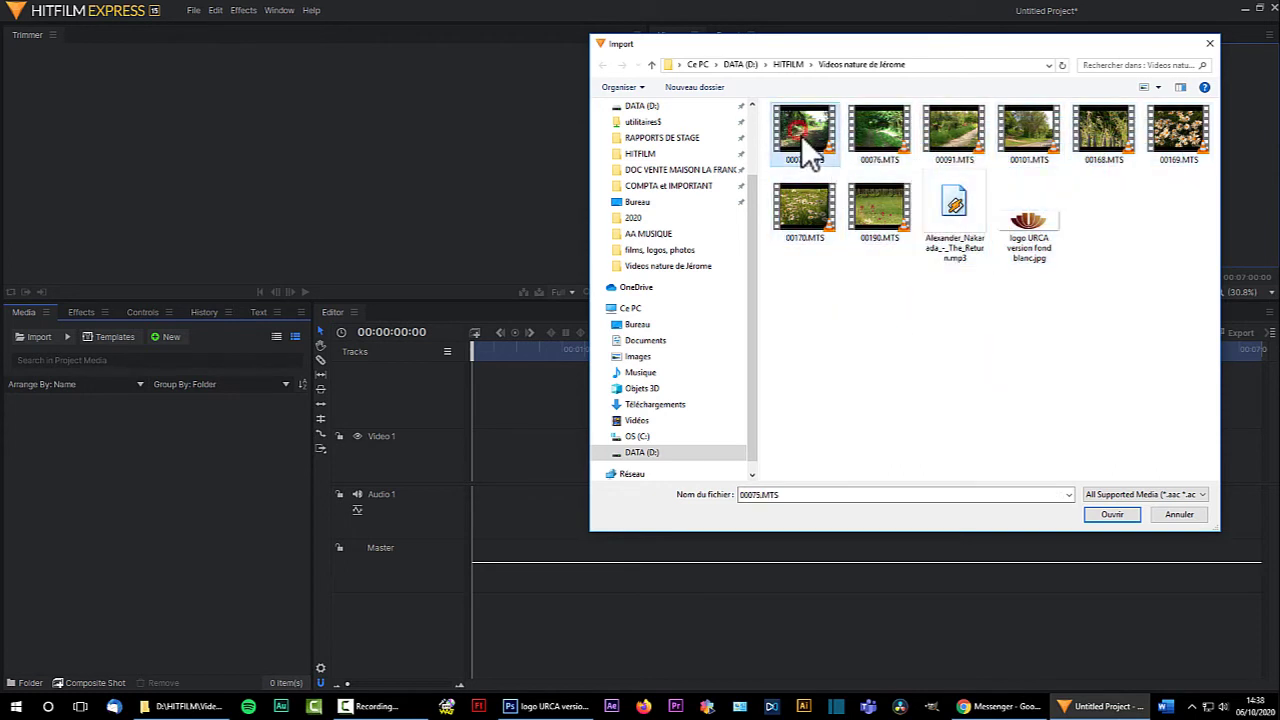
click(1116, 516)
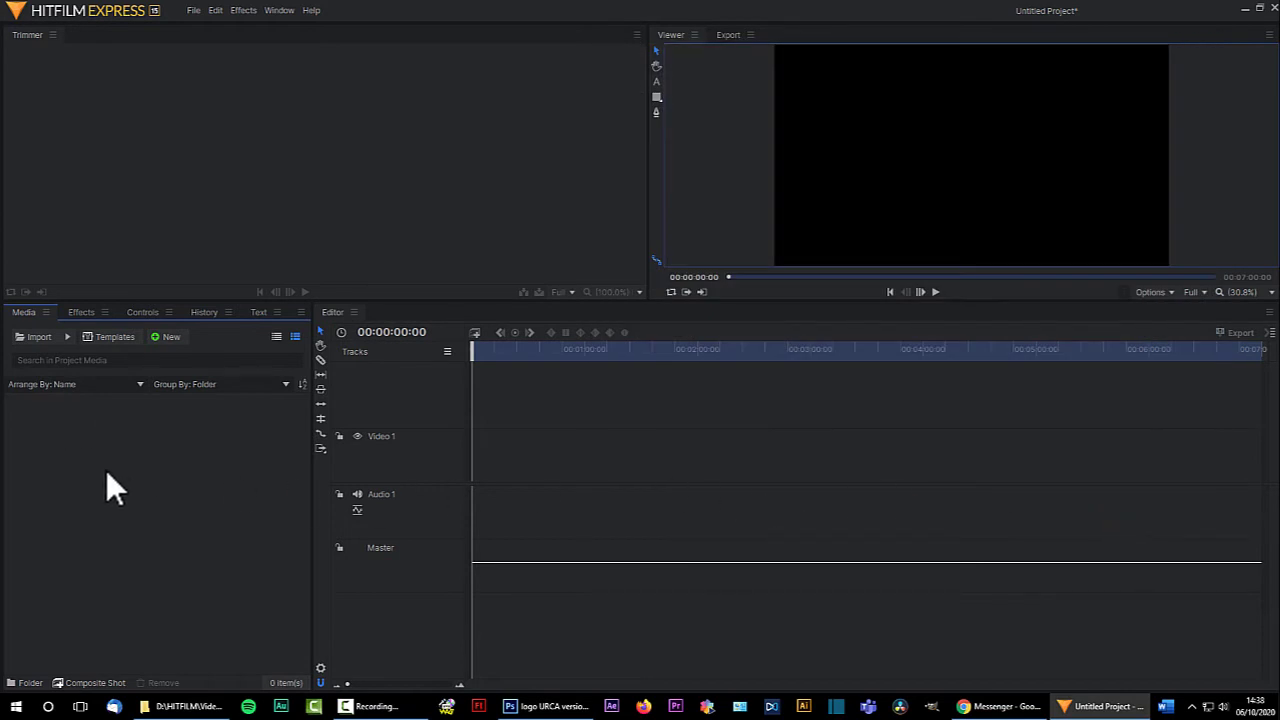
click(98, 410)
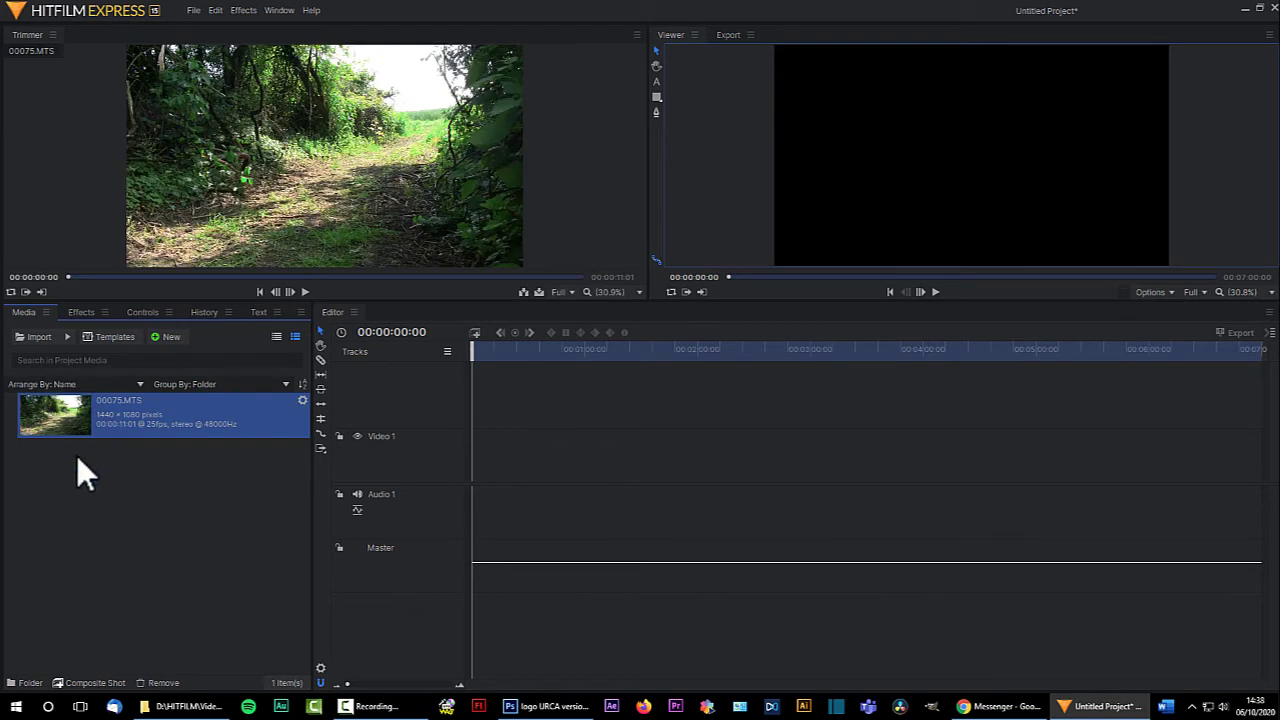
Switch to File Explorer and add the "The Return" MP3 and logo URCA version fond blanc.jpg to the project media.
click(185, 706)
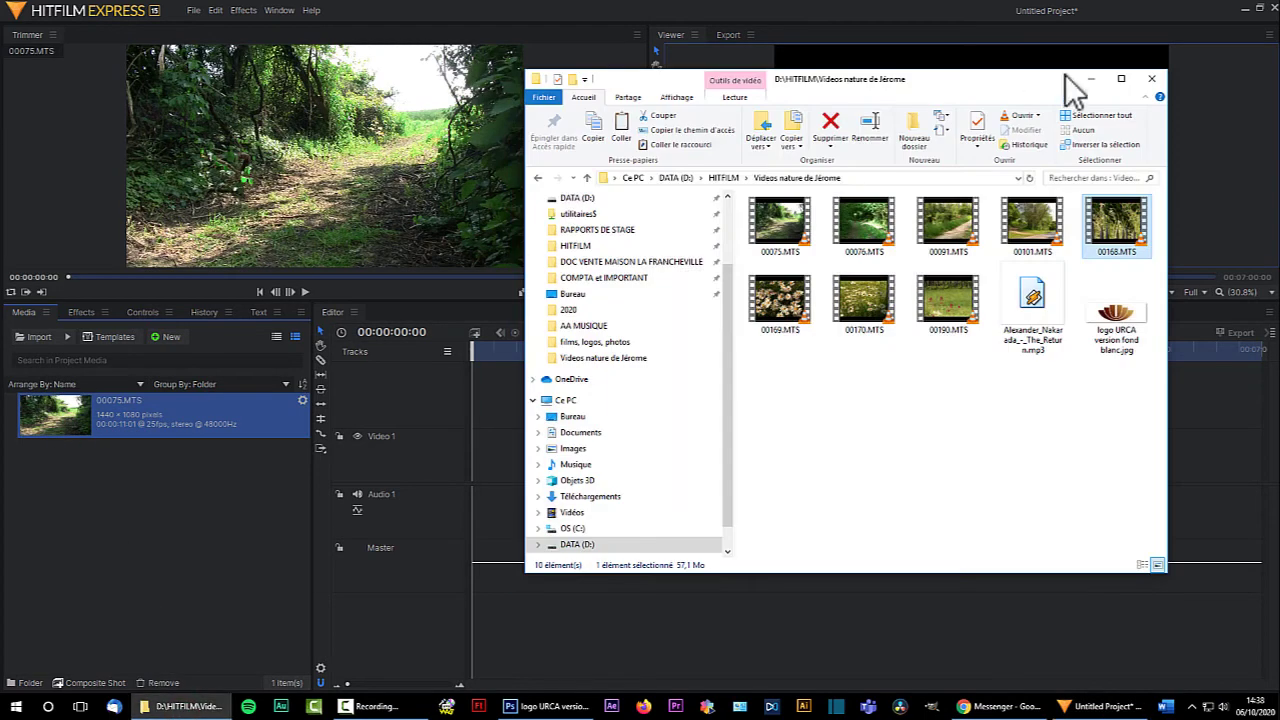
drag(951, 88, 956, 58)
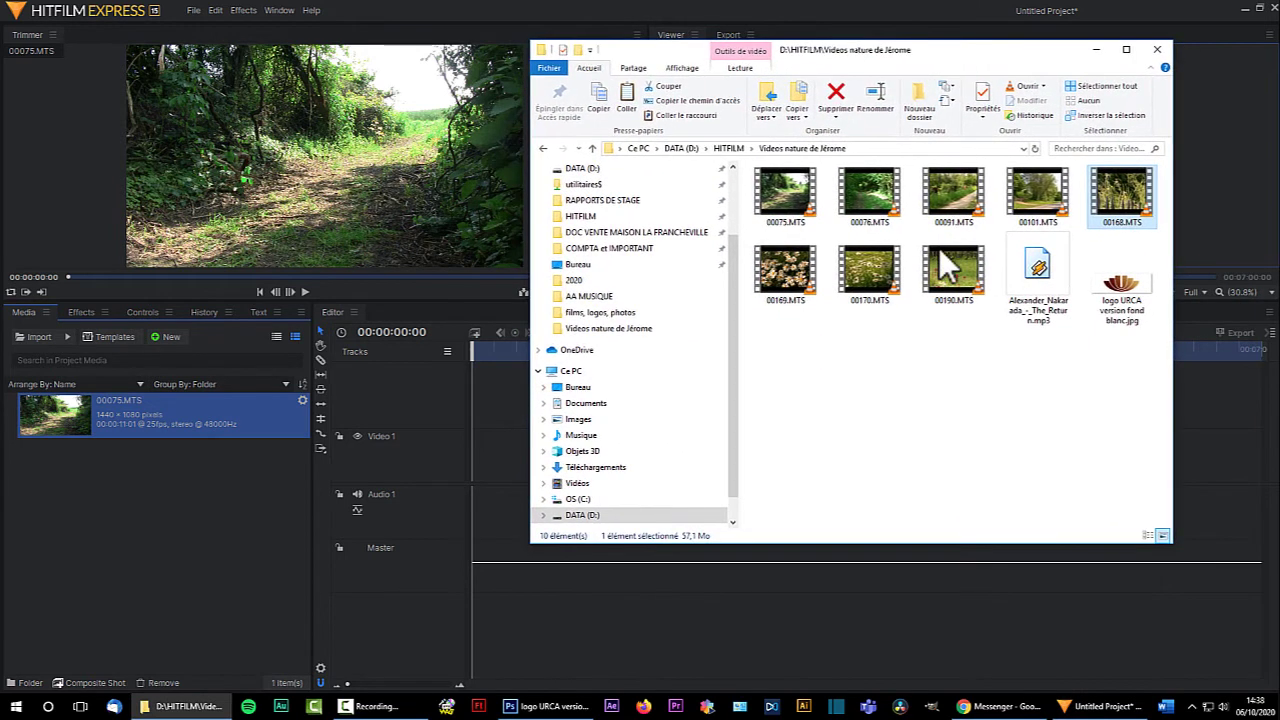
drag(1038, 272, 148, 534)
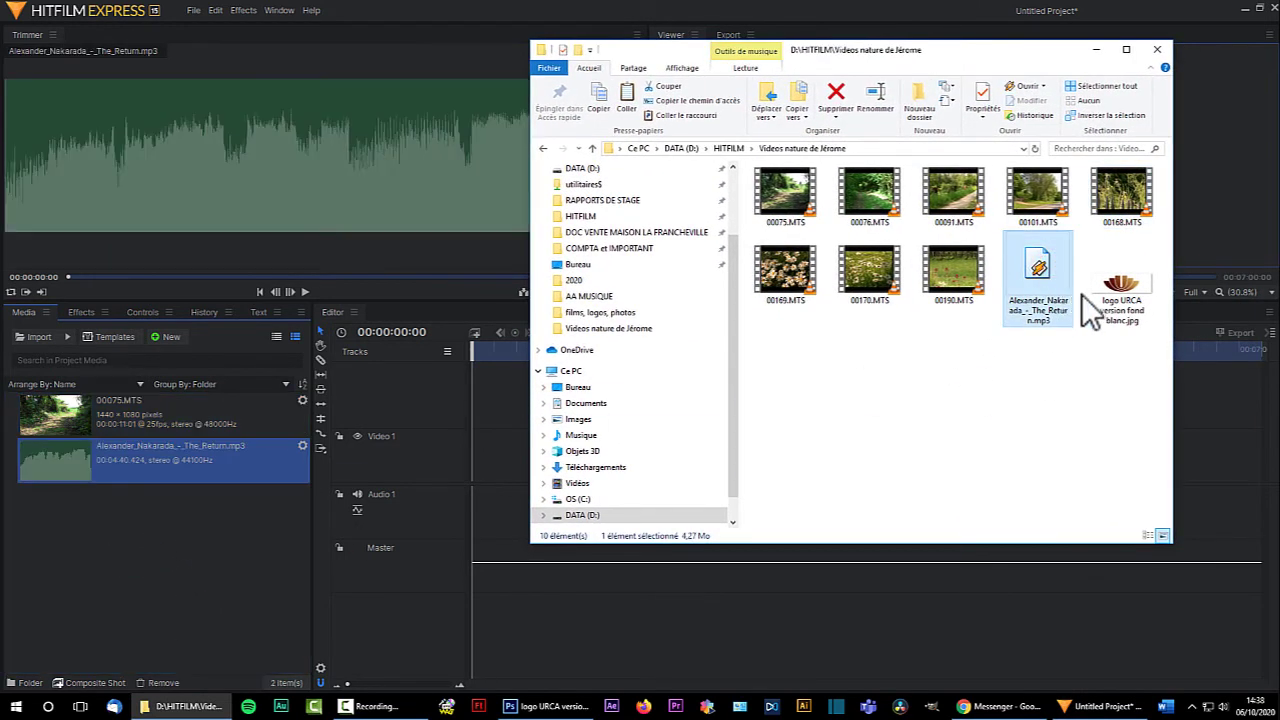
drag(1105, 286, 60, 577)
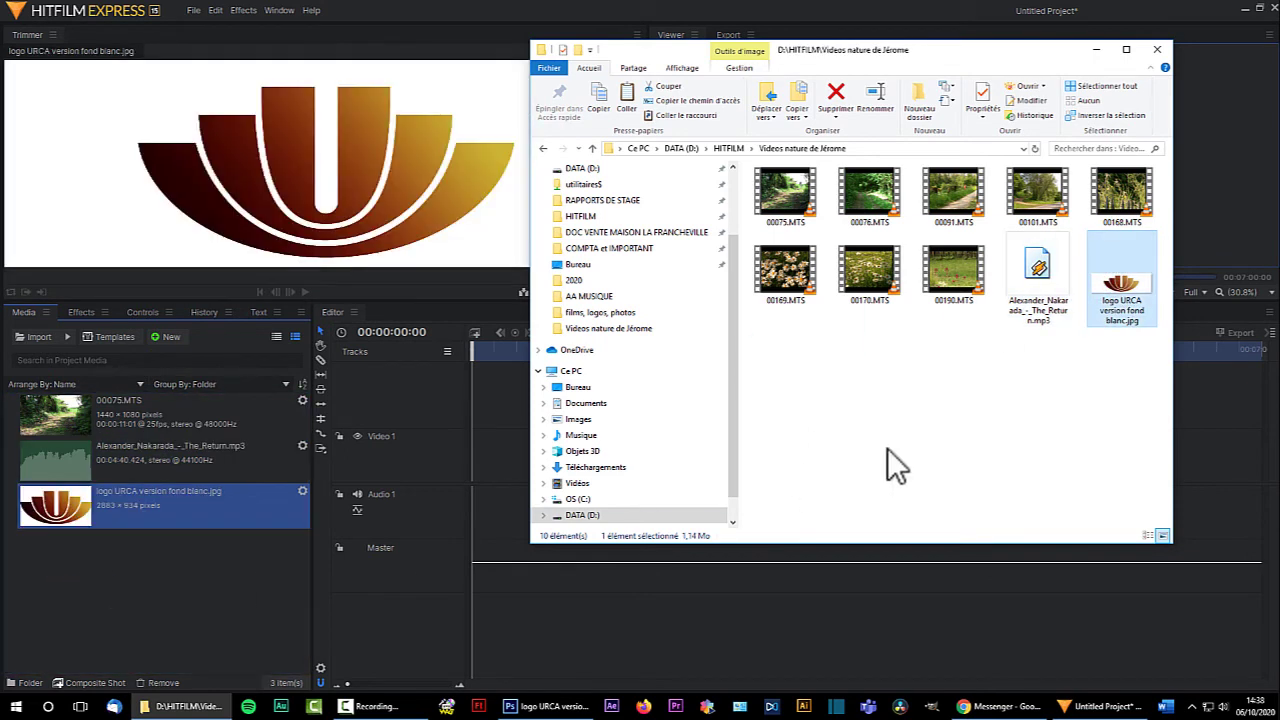
click(1096, 49)
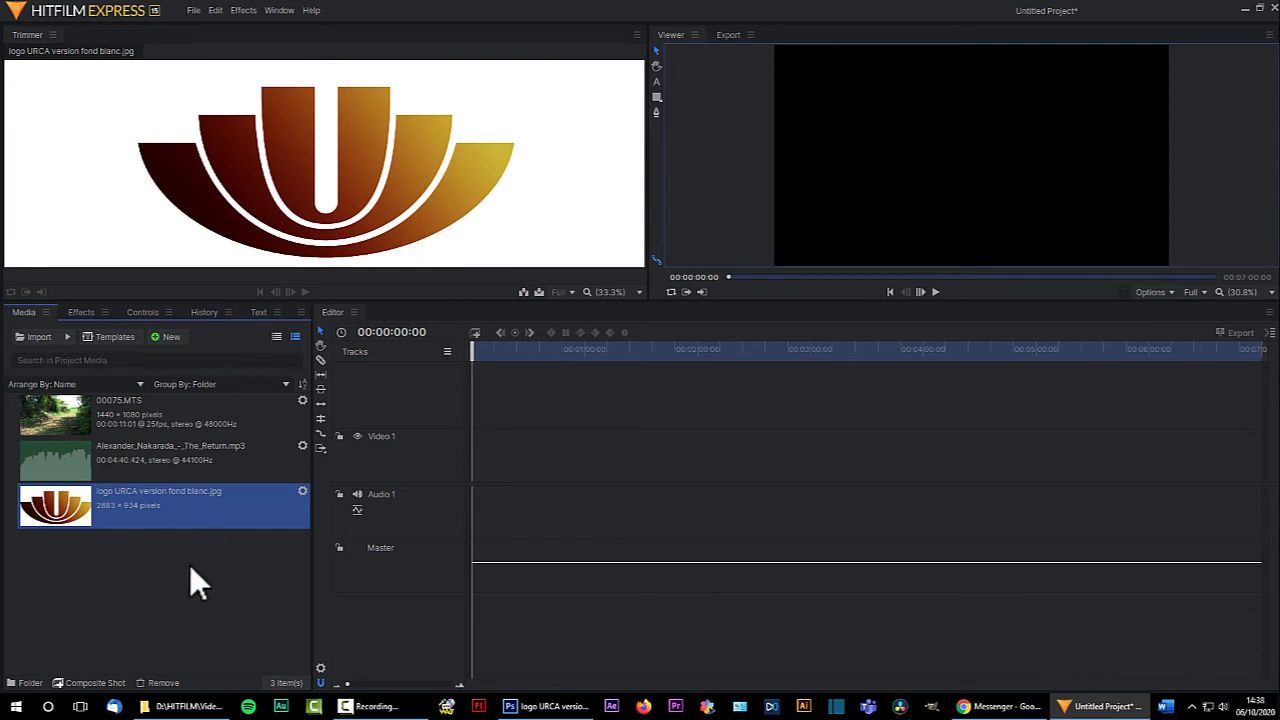
Preview 00075.MTS in the Trimmer and set its in point at 00:00:03:22, before the cyclist appears.
click(69, 419)
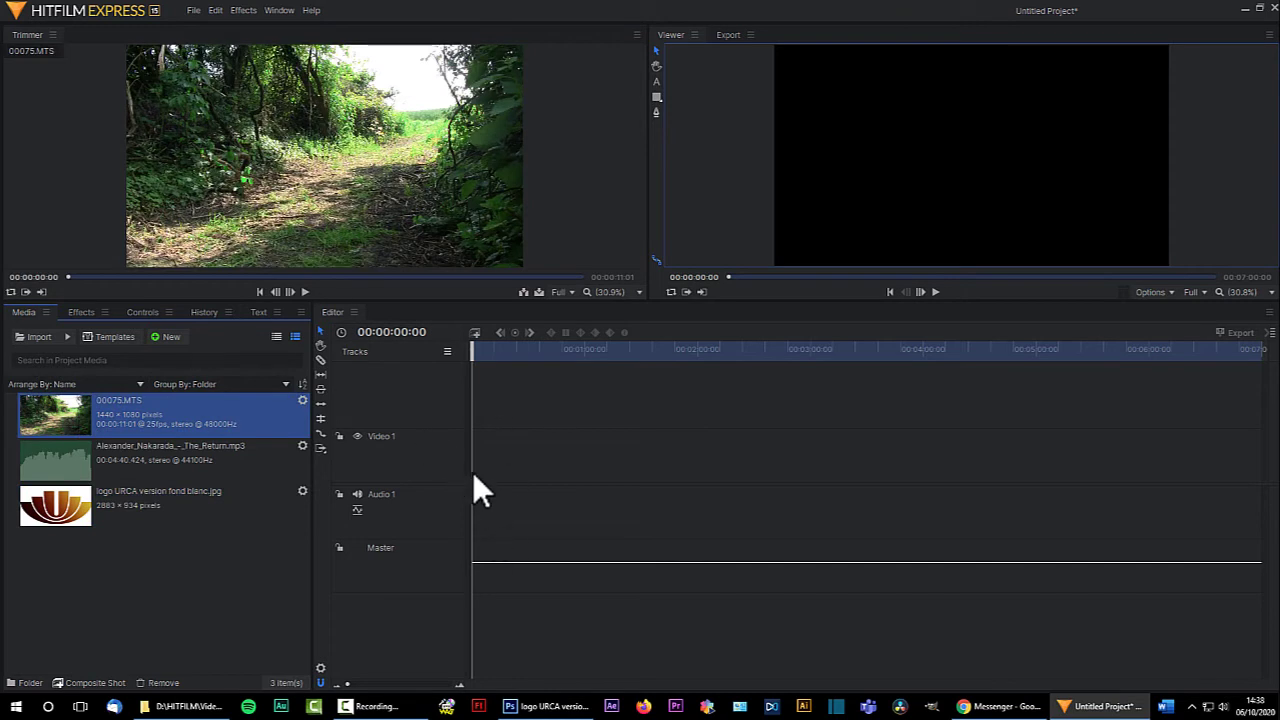
mouse_move(261, 64)
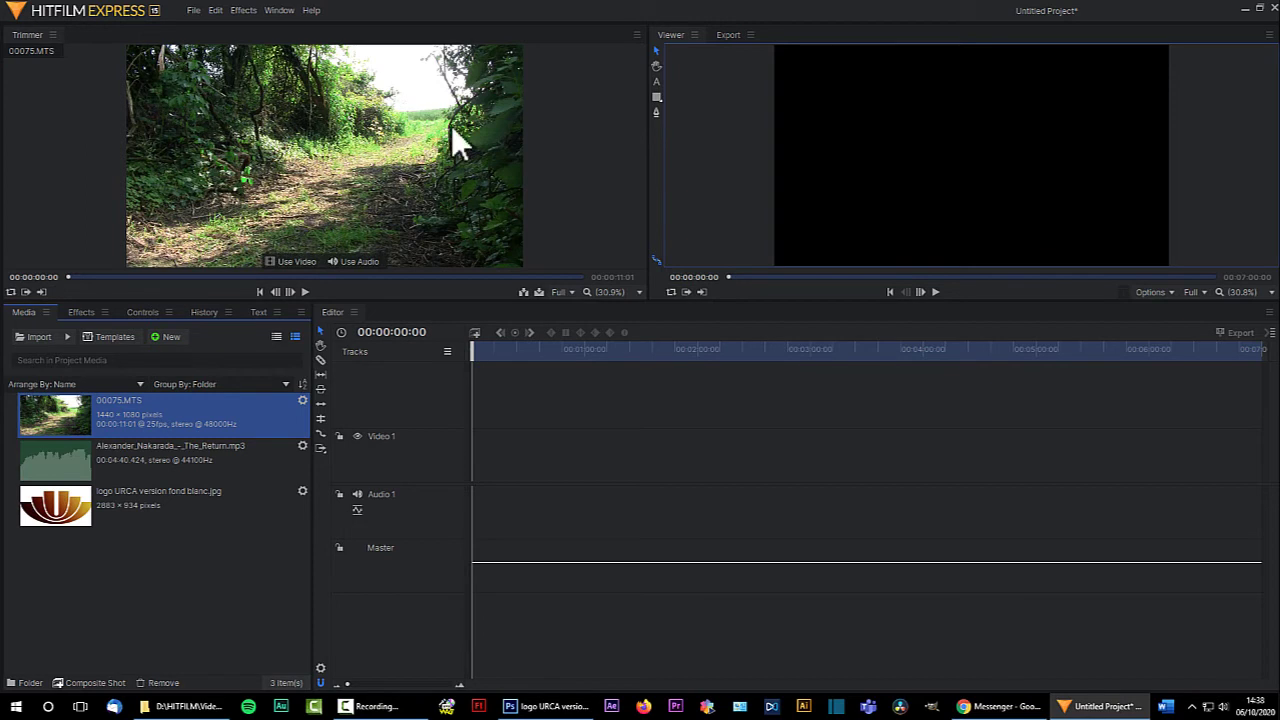
click(304, 292)
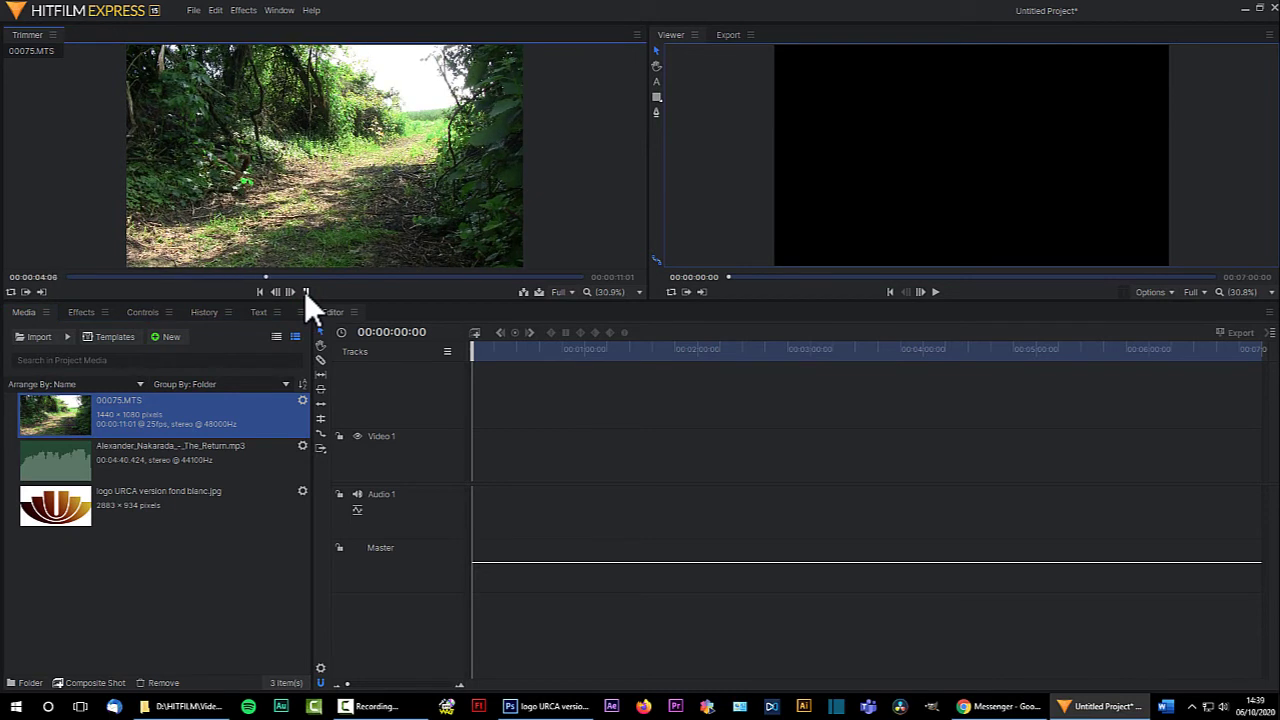
click(304, 291)
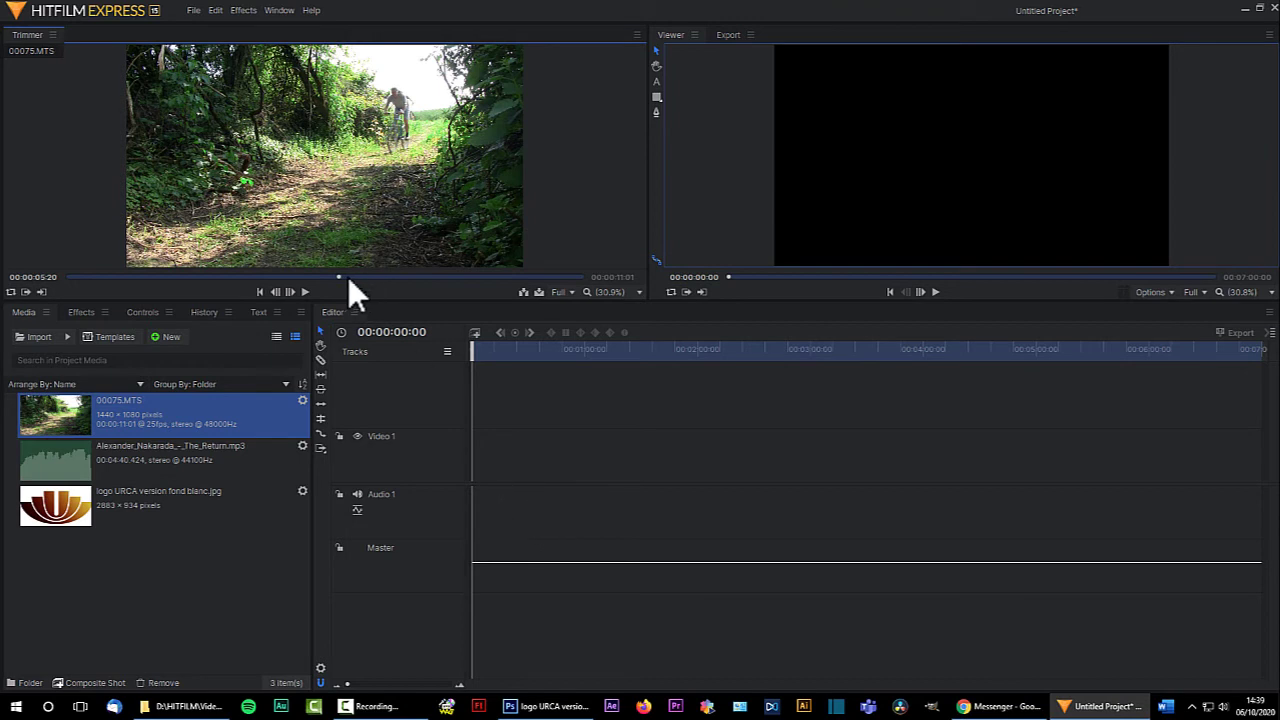
drag(338, 275, 275, 277)
click(277, 291)
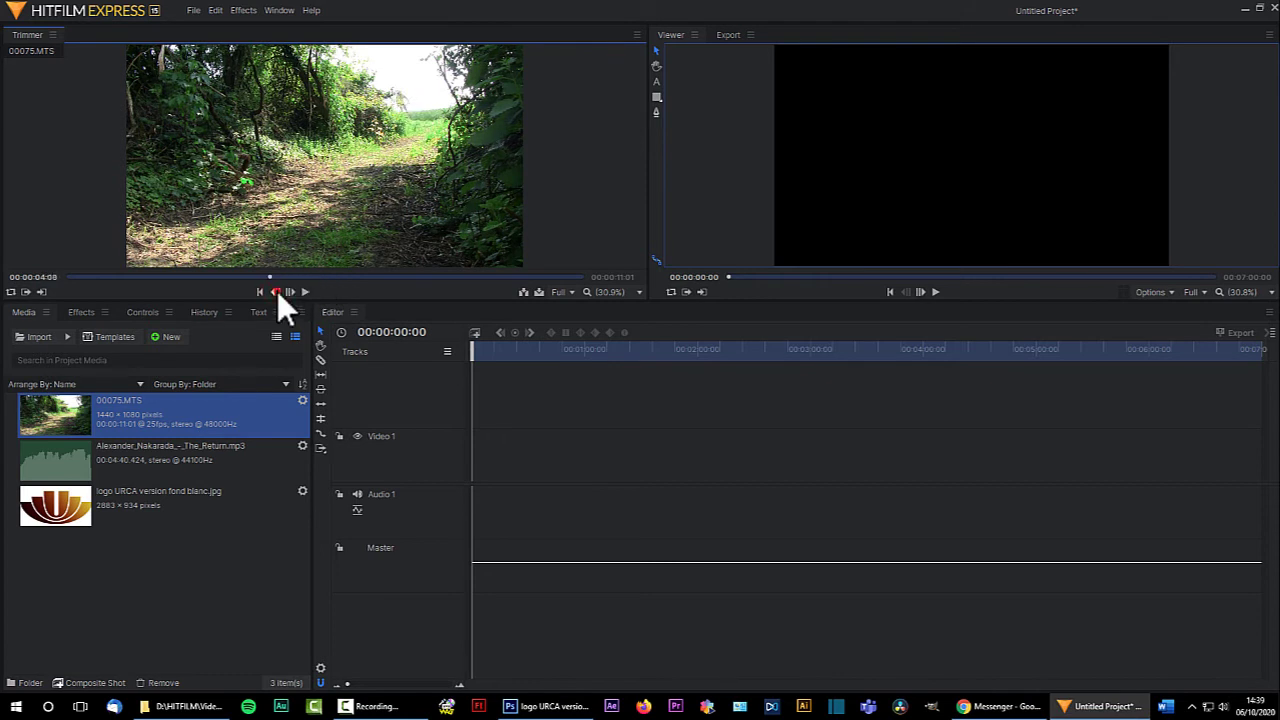
click(291, 291)
click(274, 292)
click(274, 292)
click(274, 292)
click(274, 292)
click(274, 292)
click(274, 292)
click(274, 292)
click(274, 292)
click(274, 292)
click(274, 292)
mouse_move(274, 260)
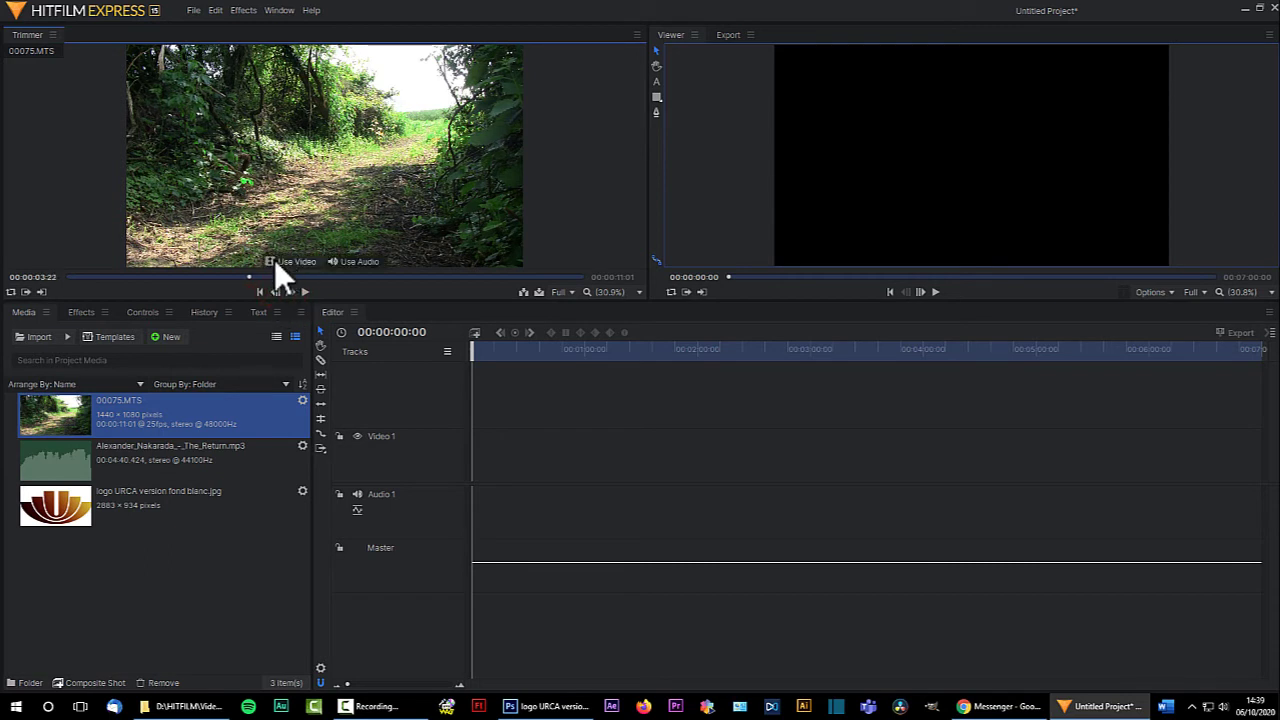
click(27, 292)
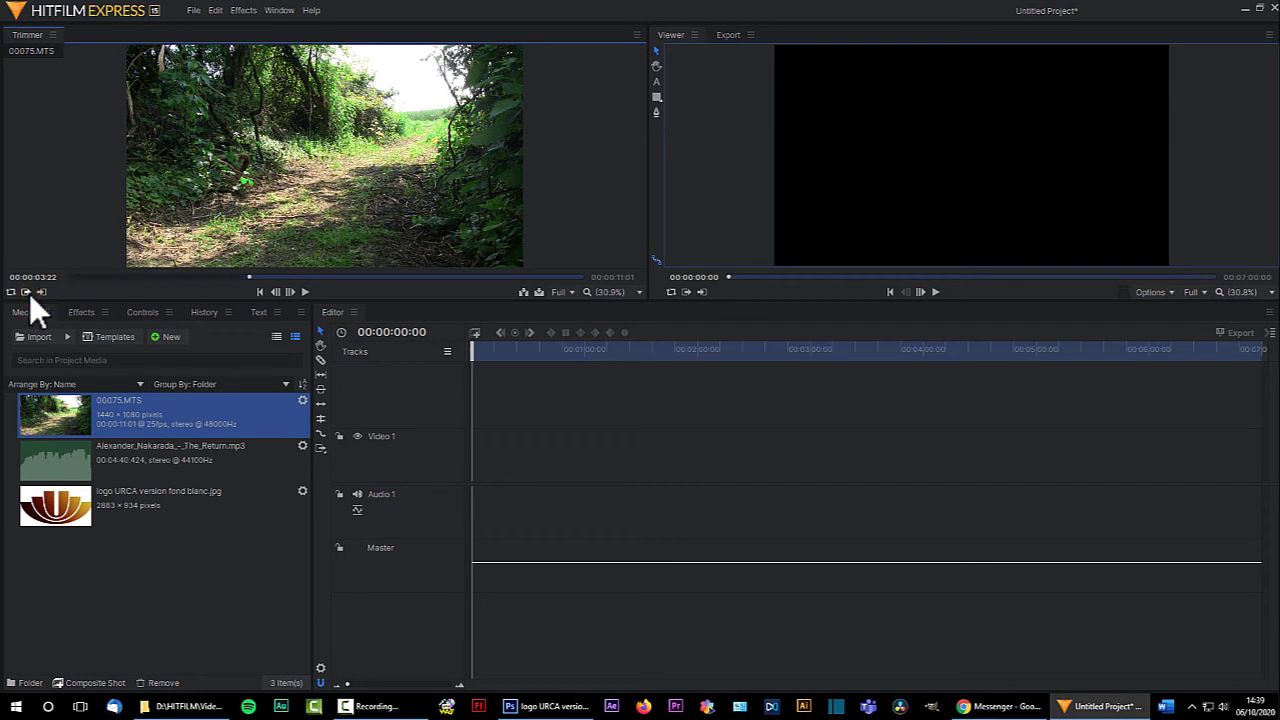
Set the out point of 00075.MTS at 00:00:09:20, after the cyclist has left the frame.
click(303, 292)
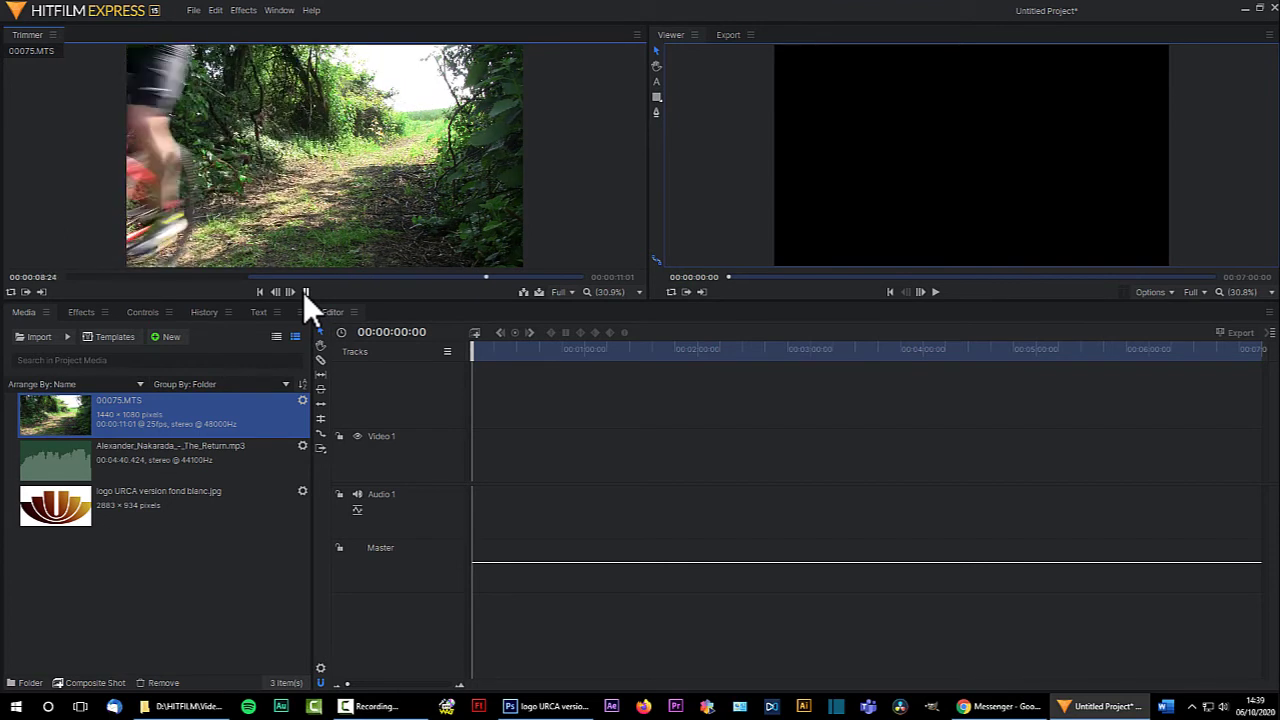
click(303, 292)
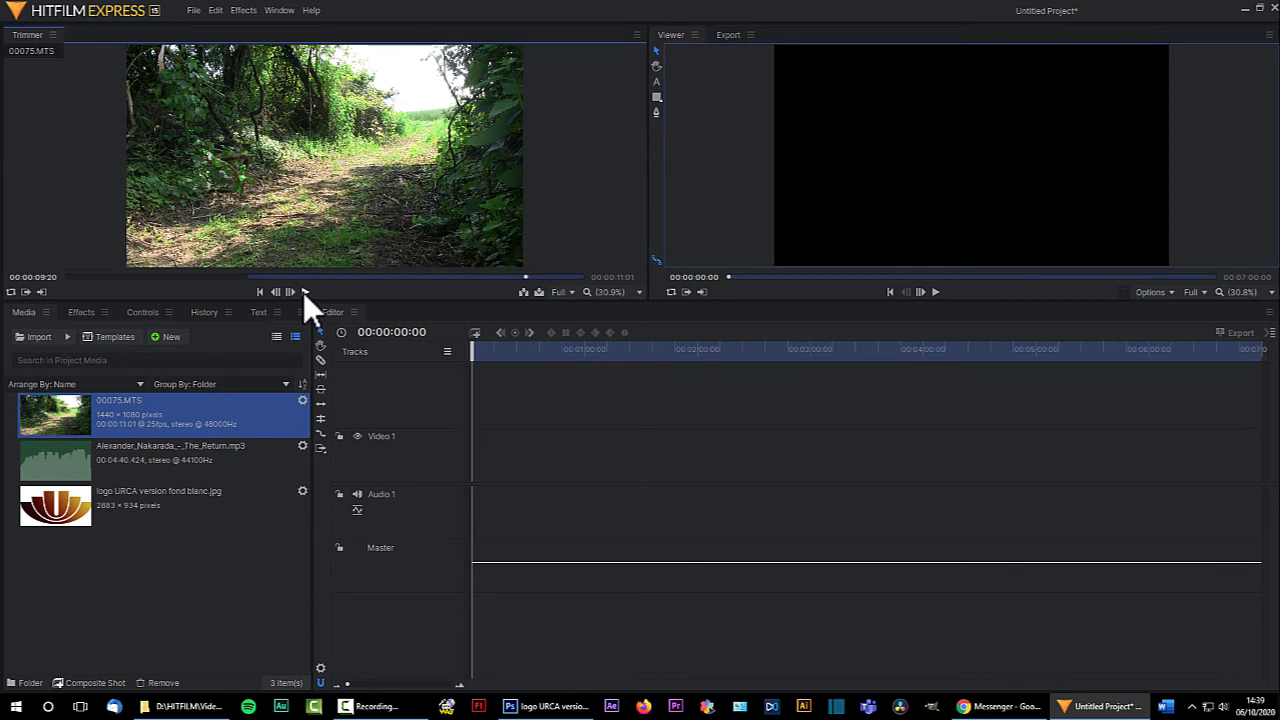
click(41, 291)
Place the trimmed 00075.MTS at the start of the Video 1 track and match the sequence settings to the clip.
drag(323, 140, 478, 461)
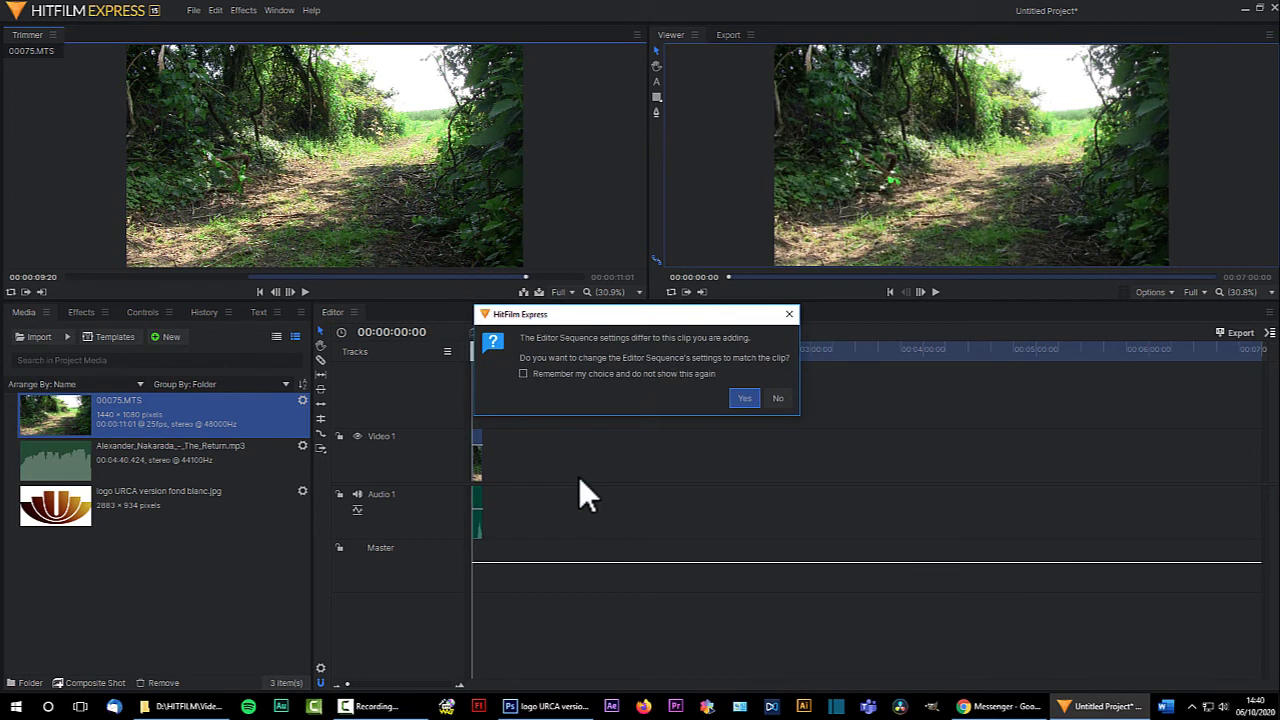
drag(621, 310, 630, 161)
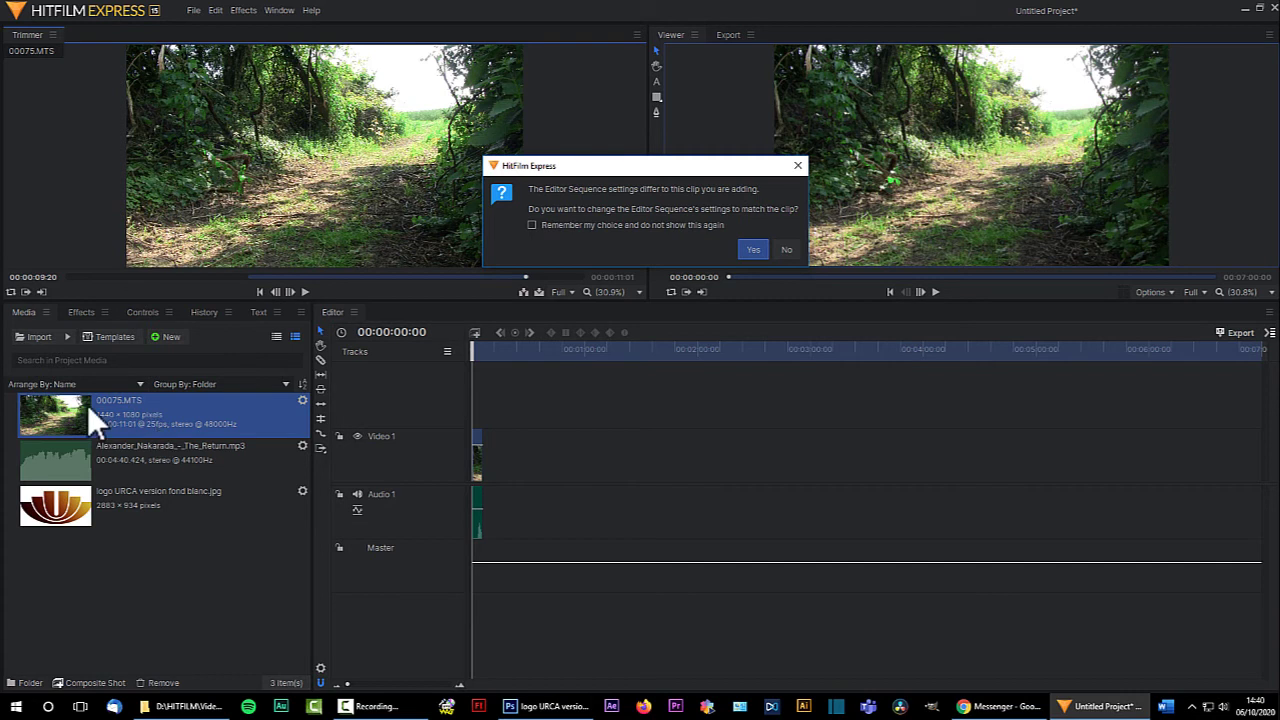
click(752, 252)
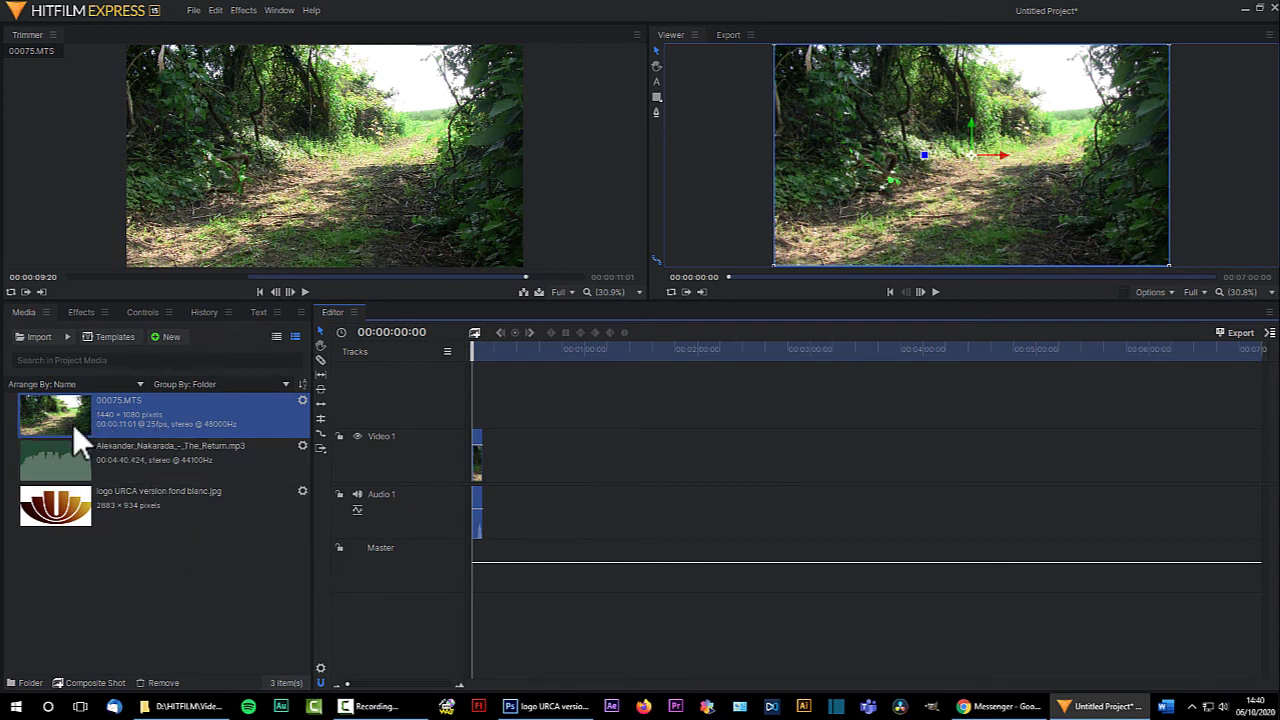
Import the video clip 00190.MTS into the project media.
click(38, 337)
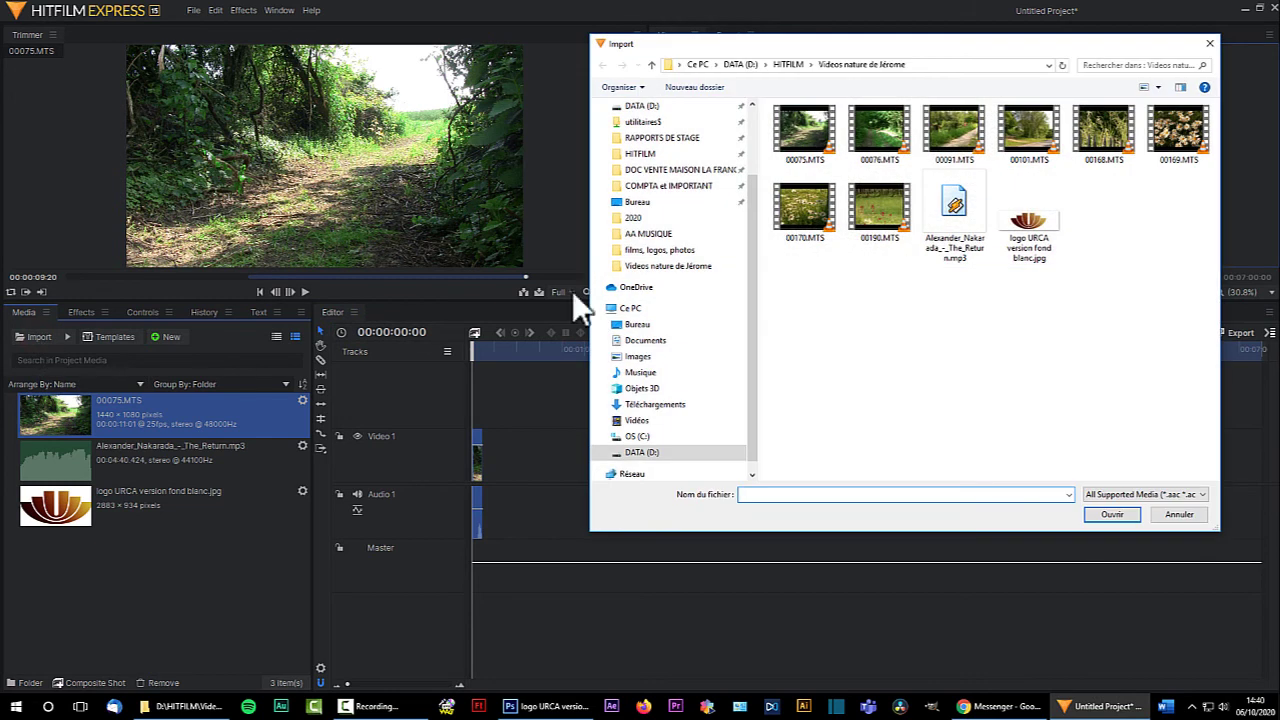
double_click(876, 210)
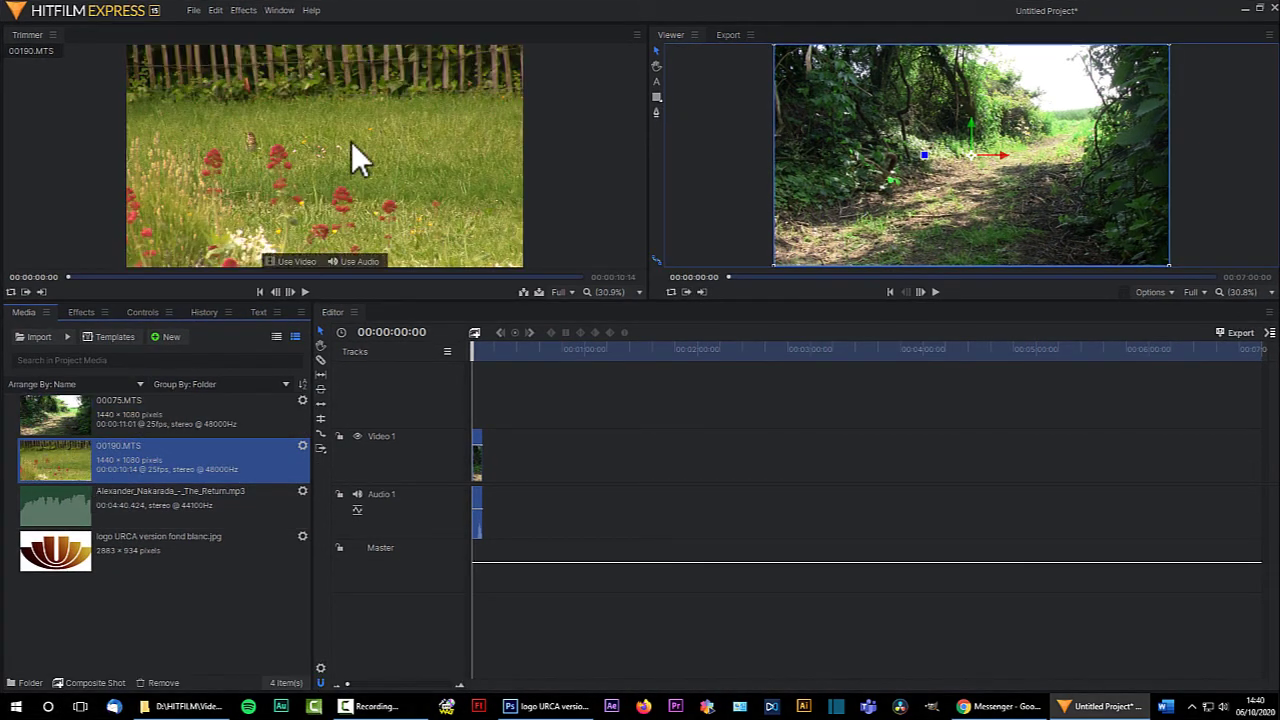
Trim 00190.MTS in the Trimmer with its in point at 00:00:02:06 and out point at 00:00:03:23.
click(302, 291)
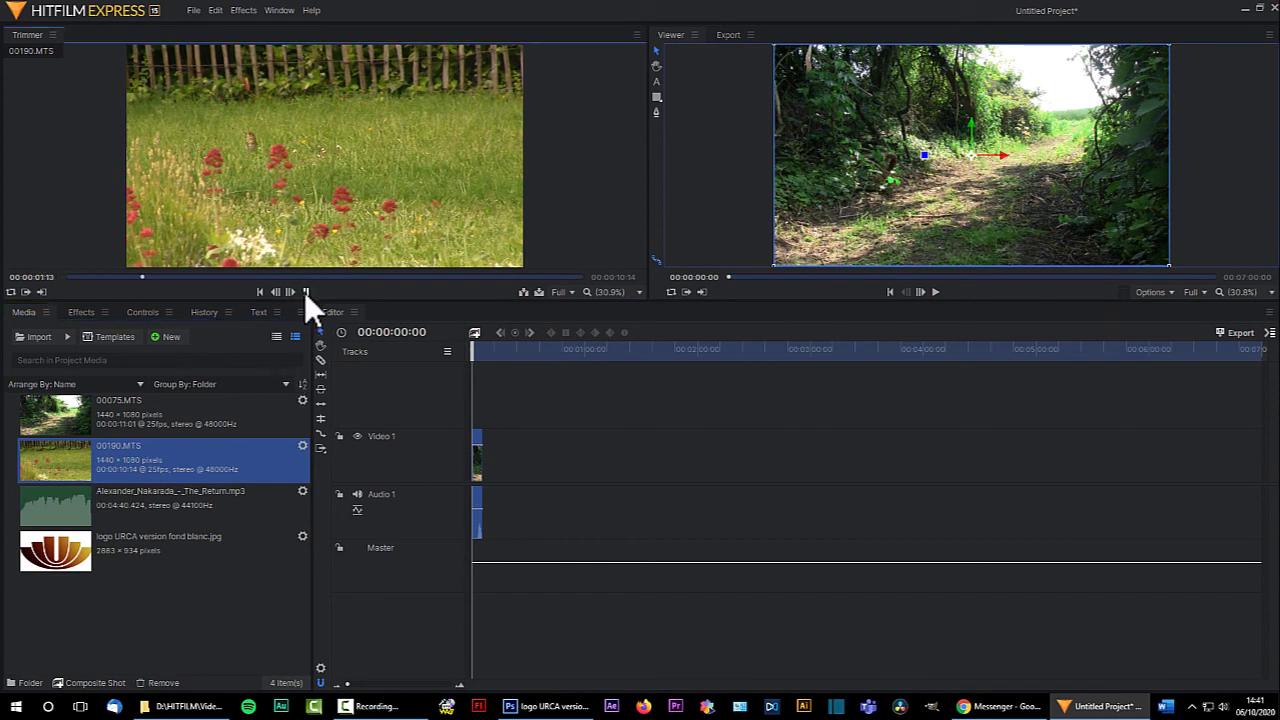
click(305, 291)
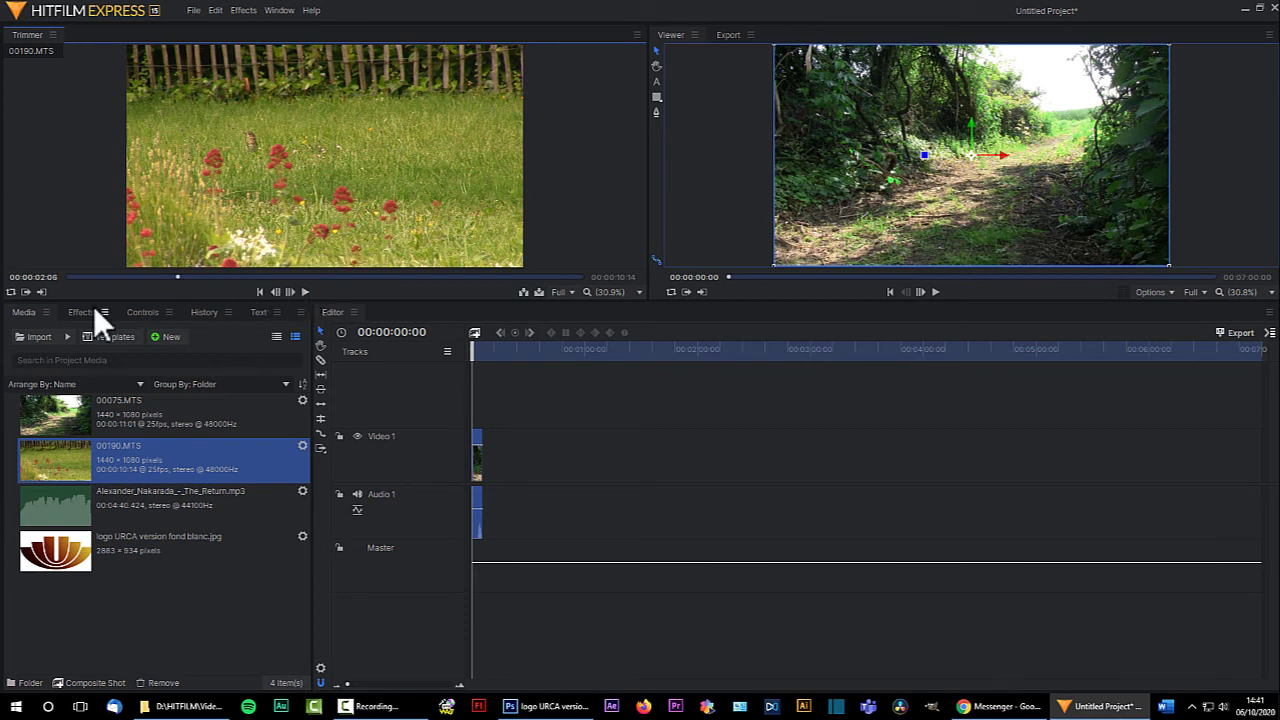
click(23, 290)
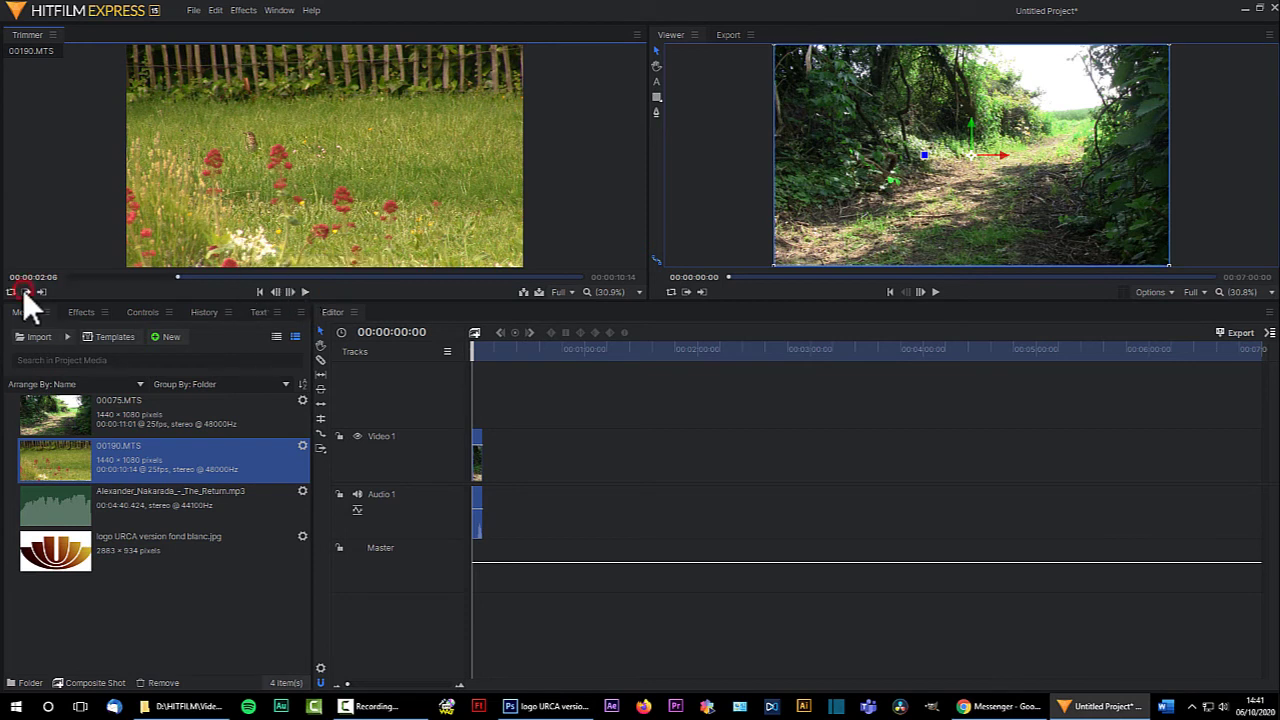
click(306, 290)
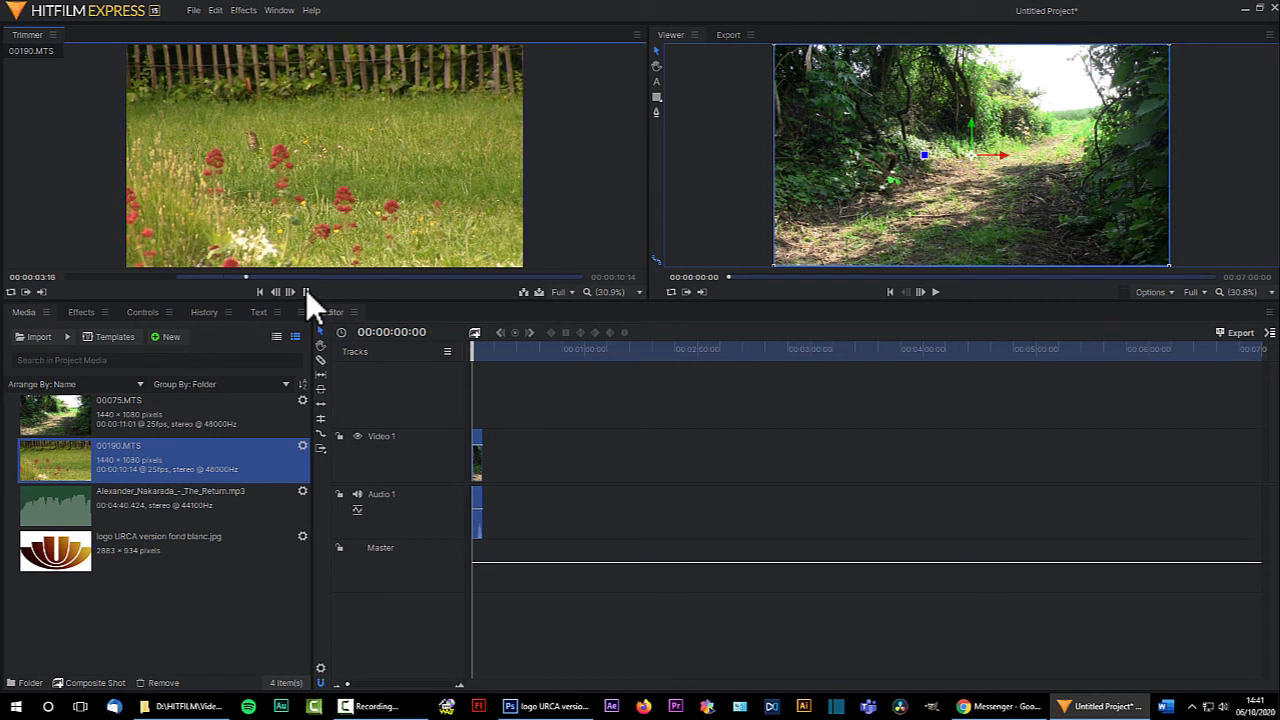
click(43, 291)
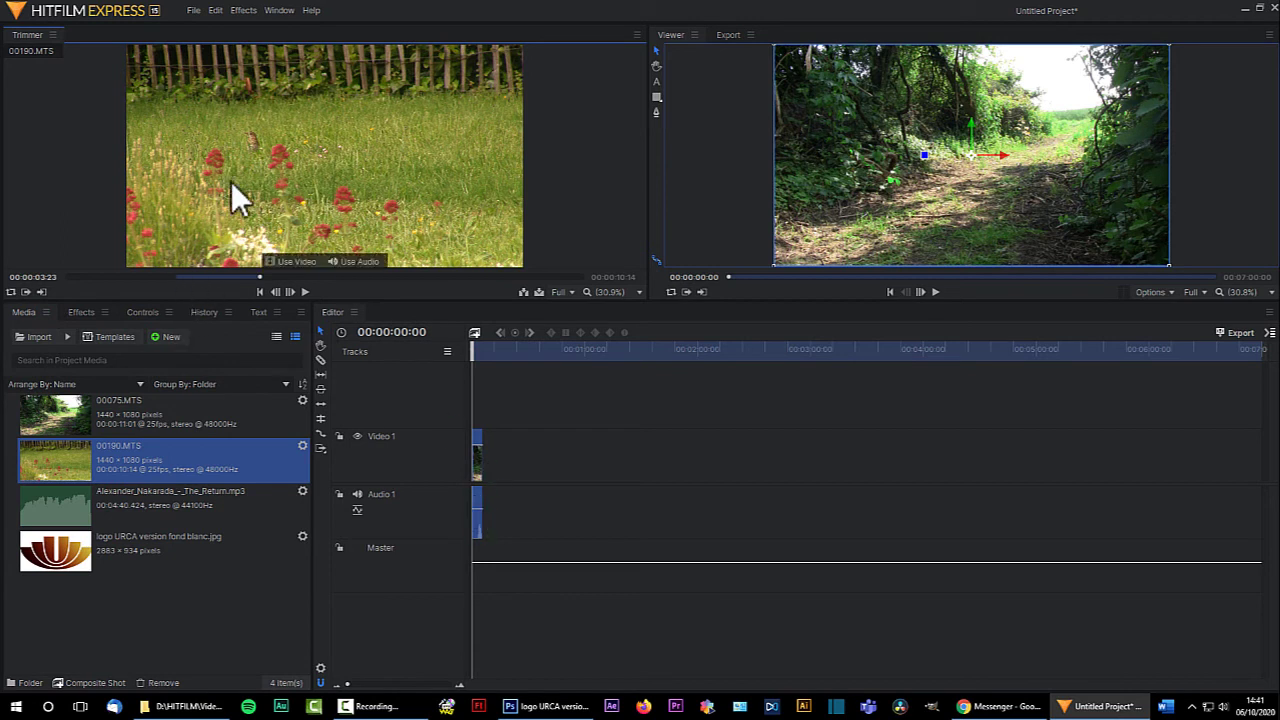
Place the trimmed 00190.MTS directly after 00075.MTS on the Video 1 track.
click(268, 162)
drag(268, 162, 487, 445)
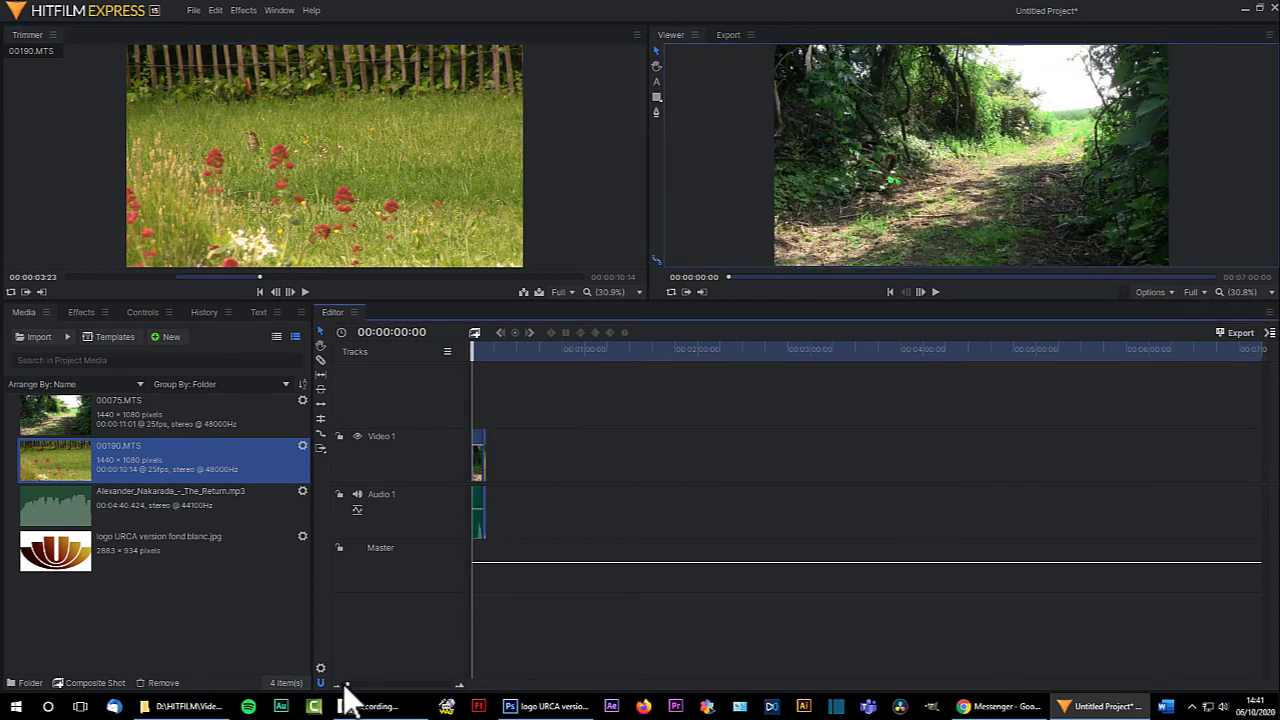
drag(460, 689, 458, 687)
drag(335, 686, 334, 686)
drag(459, 687, 459, 687)
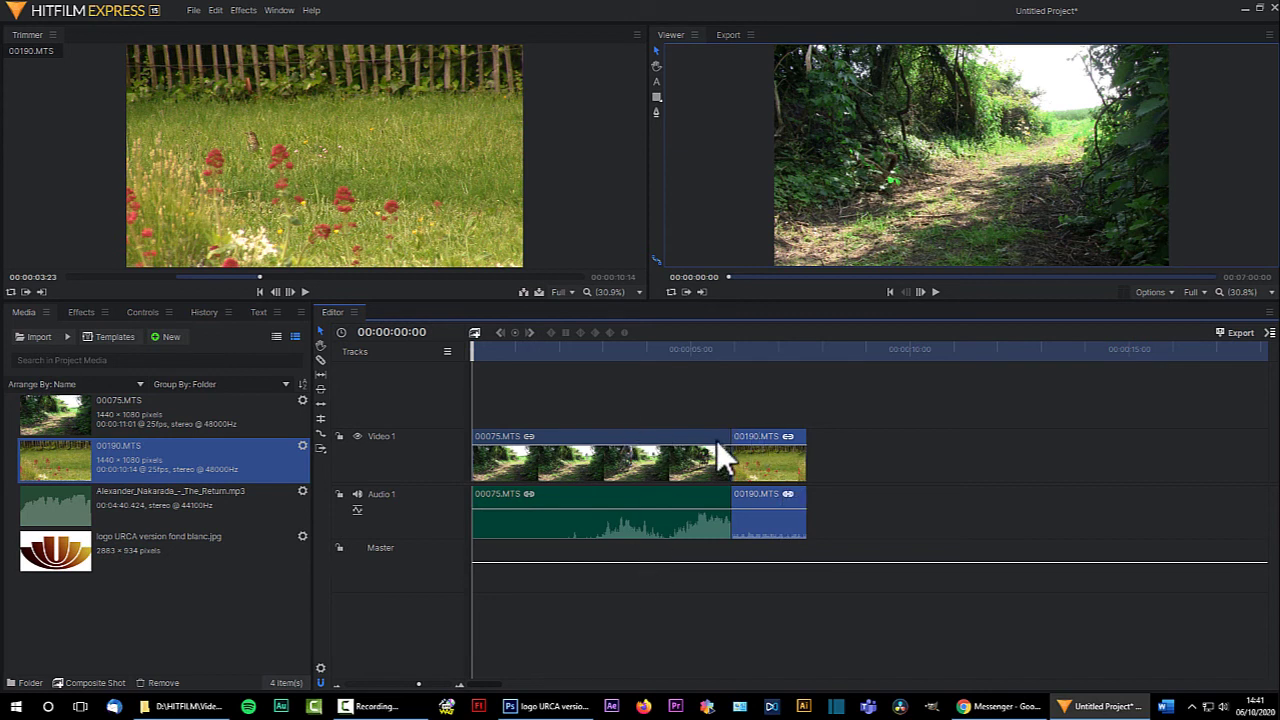
Swap the clip order on Video 1, placing 00190.MTS before 00075.MTS with a small gap between them.
drag(766, 436, 883, 445)
drag(616, 440, 1080, 455)
drag(876, 442, 651, 442)
drag(1015, 436, 793, 441)
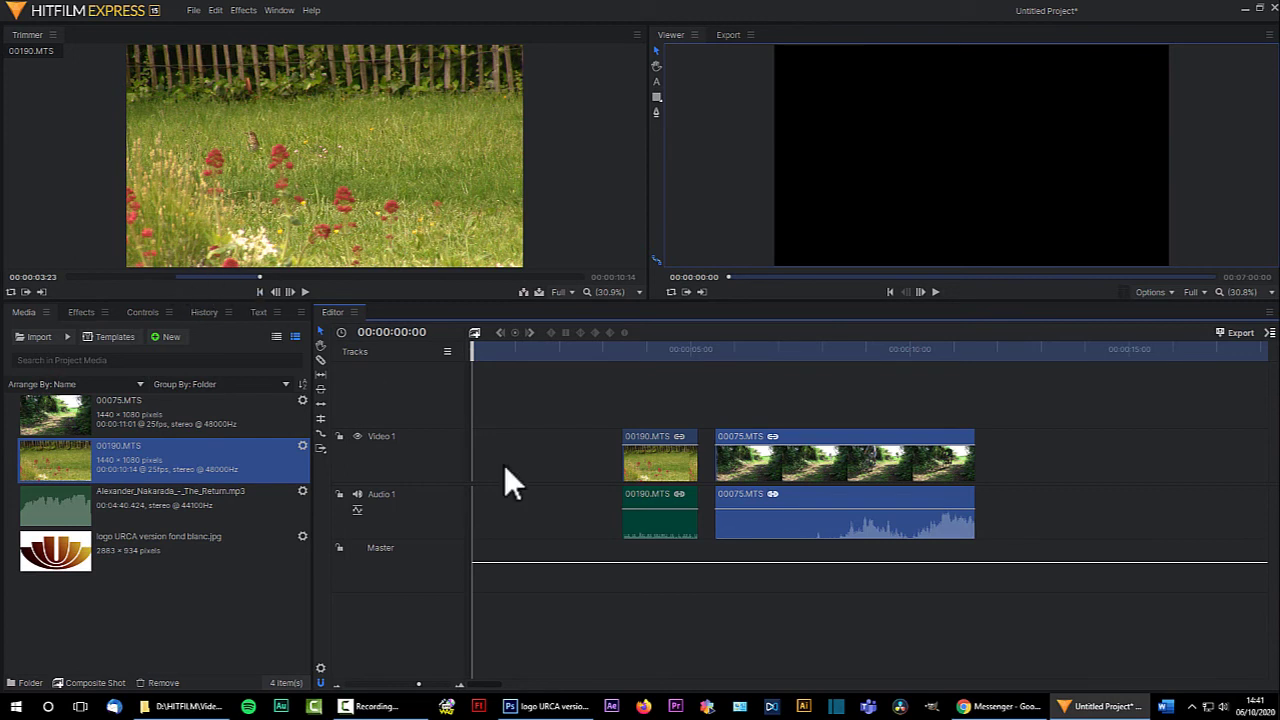
Shorten 00190.MTS at both ends on the timeline and move it slightly earlier on Video 1.
click(676, 349)
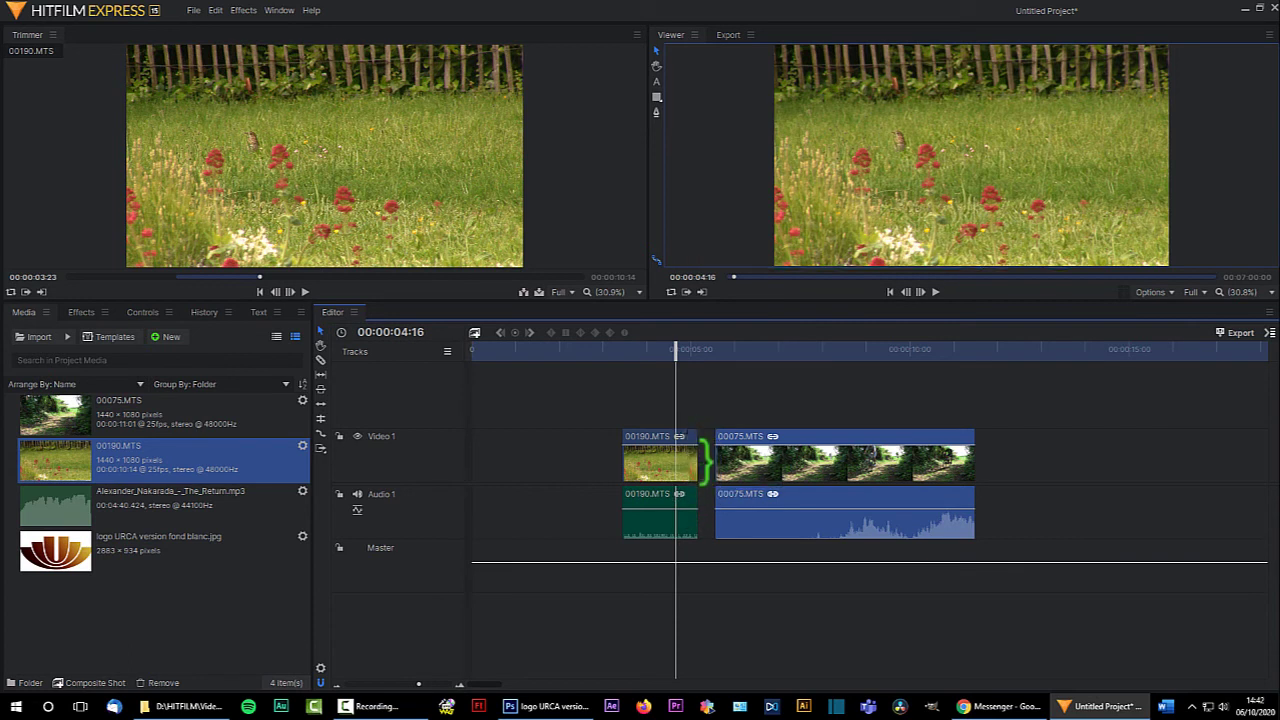
drag(705, 459, 631, 459)
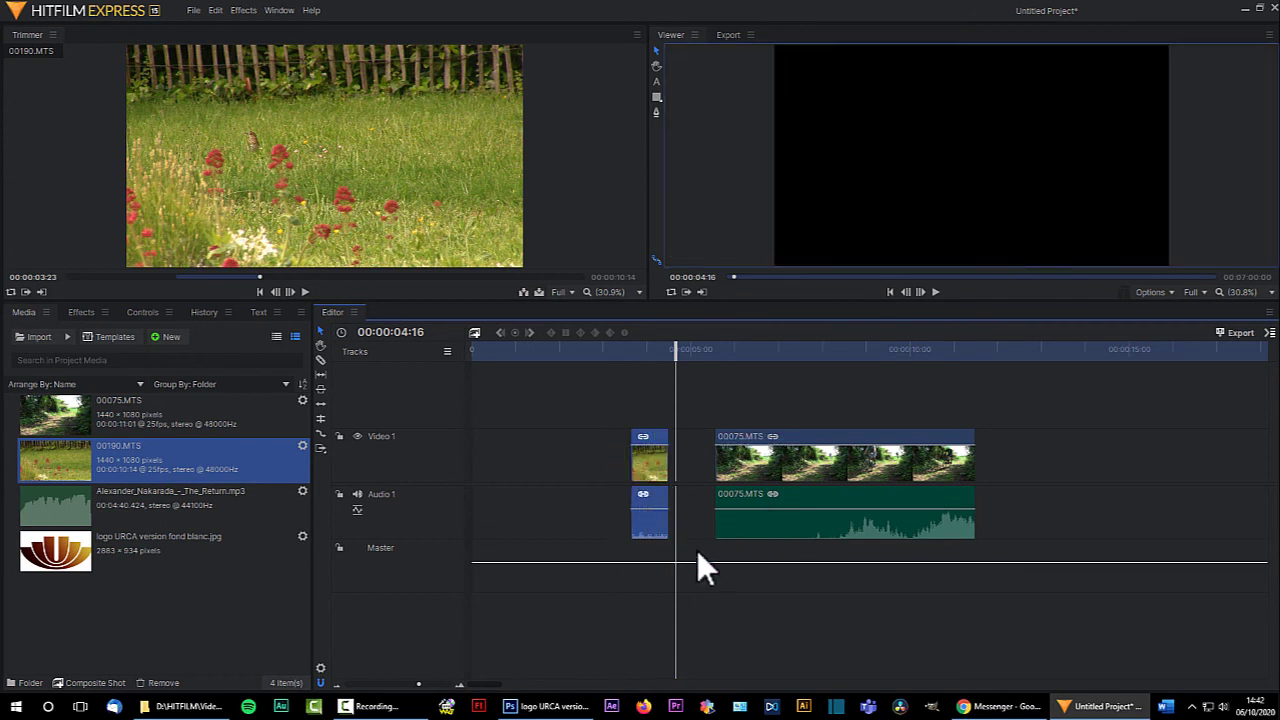
drag(649, 438, 612, 438)
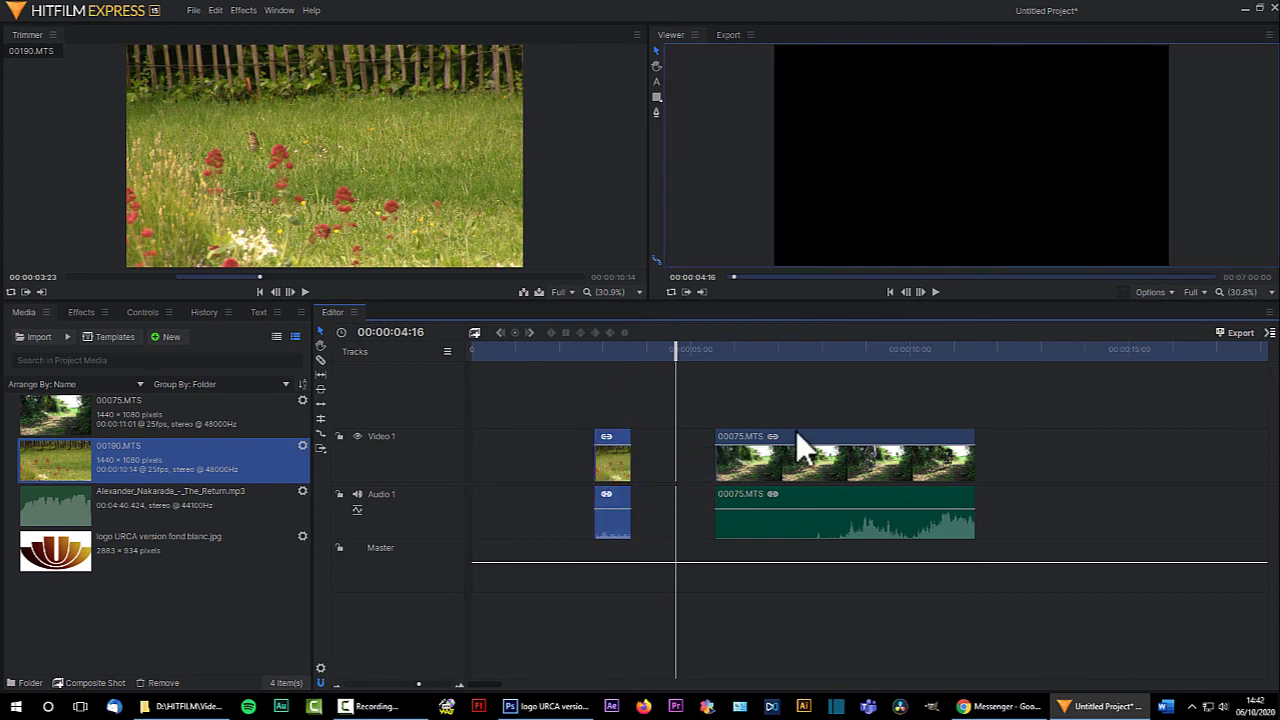
Ripple delete the gap between 00190.MTS and 00075.MTS on Video 1.
mouse_move(668, 352)
mouse_down()
mouse_move(614, 356)
mouse_move(666, 351)
mouse_move(629, 354)
mouse_move(650, 348)
mouse_up()
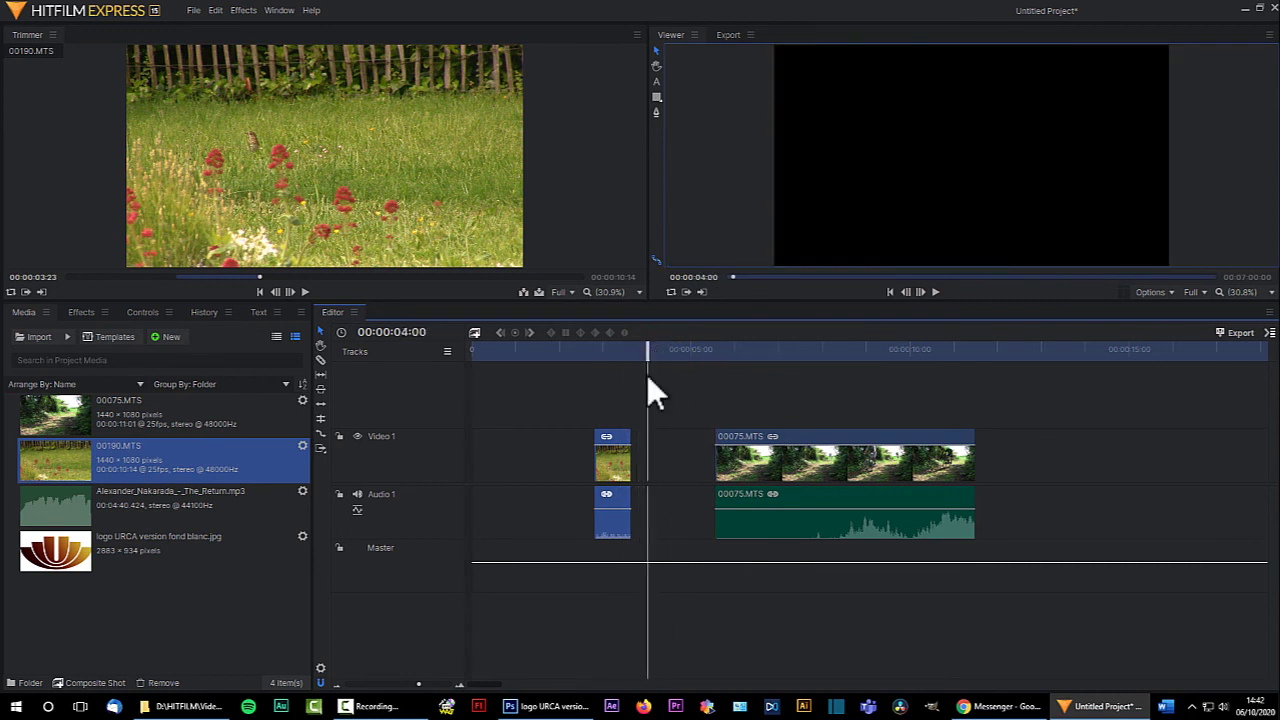
click(664, 455)
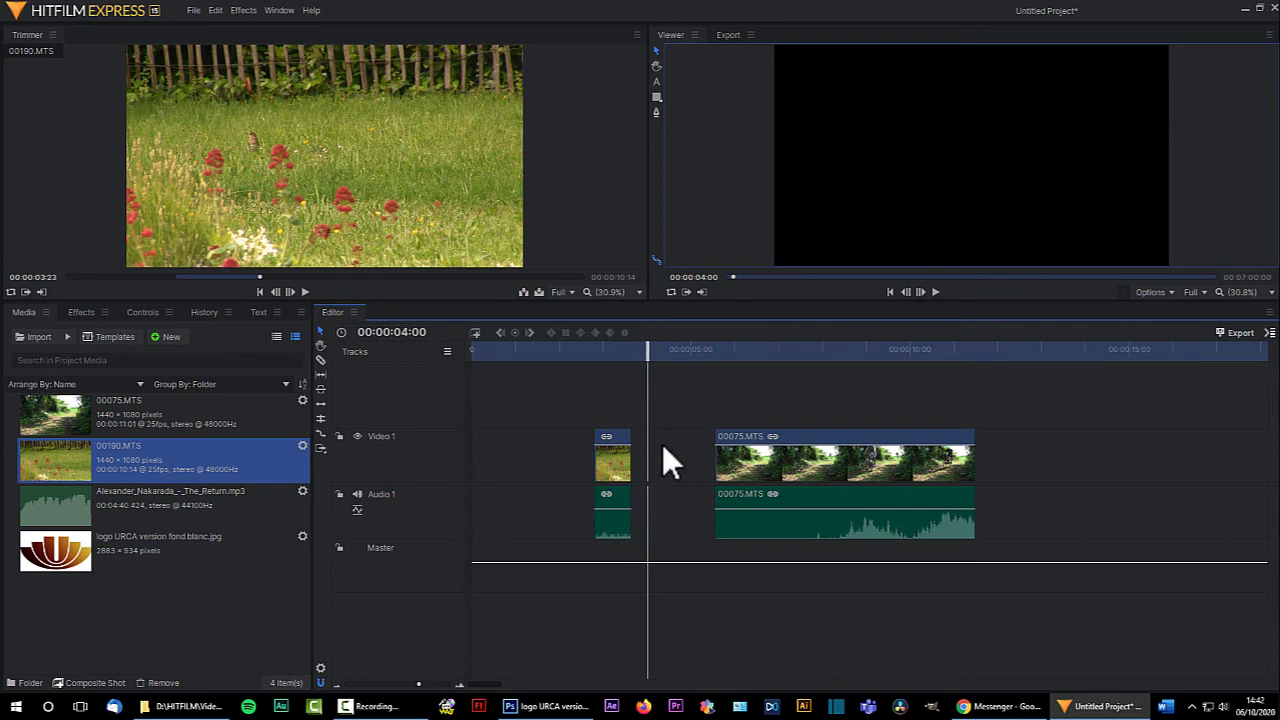
right_click(666, 451)
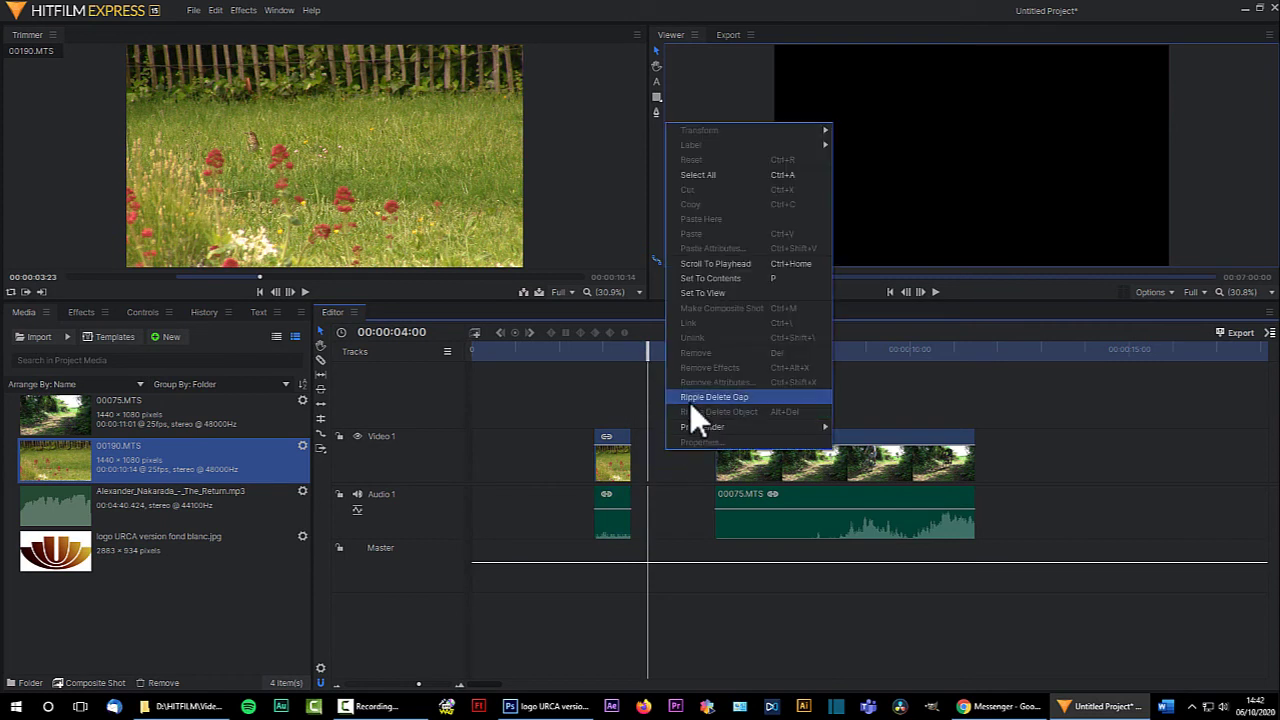
click(706, 396)
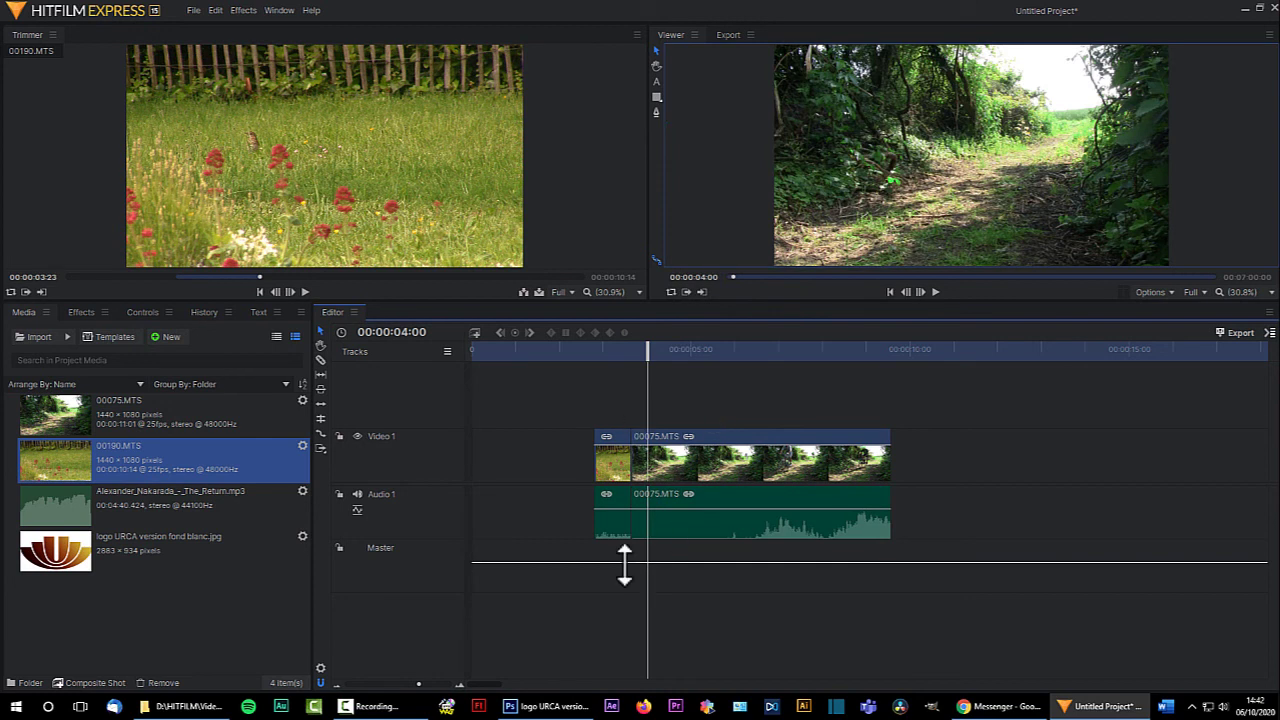
Move 00075.MTS away from 00190.MTS on the timeline and snap it back against the end of 00190.MTS.
drag(711, 437, 767, 437)
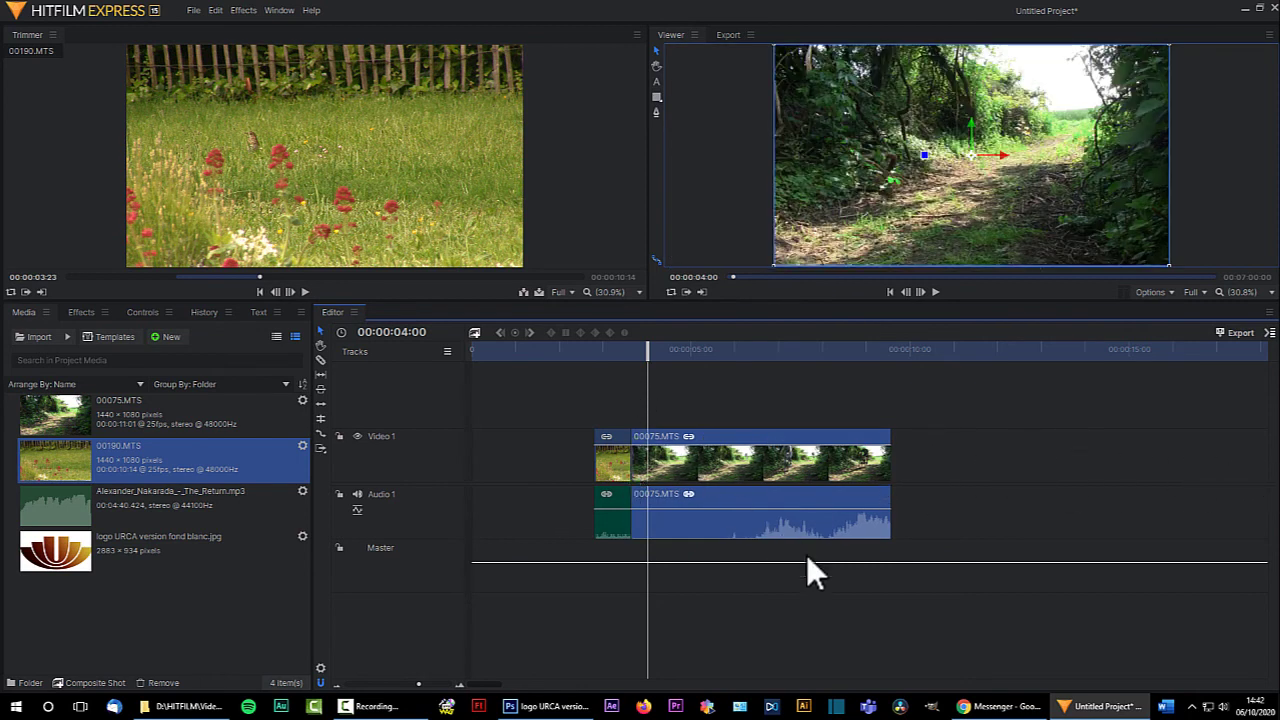
drag(712, 436, 745, 438)
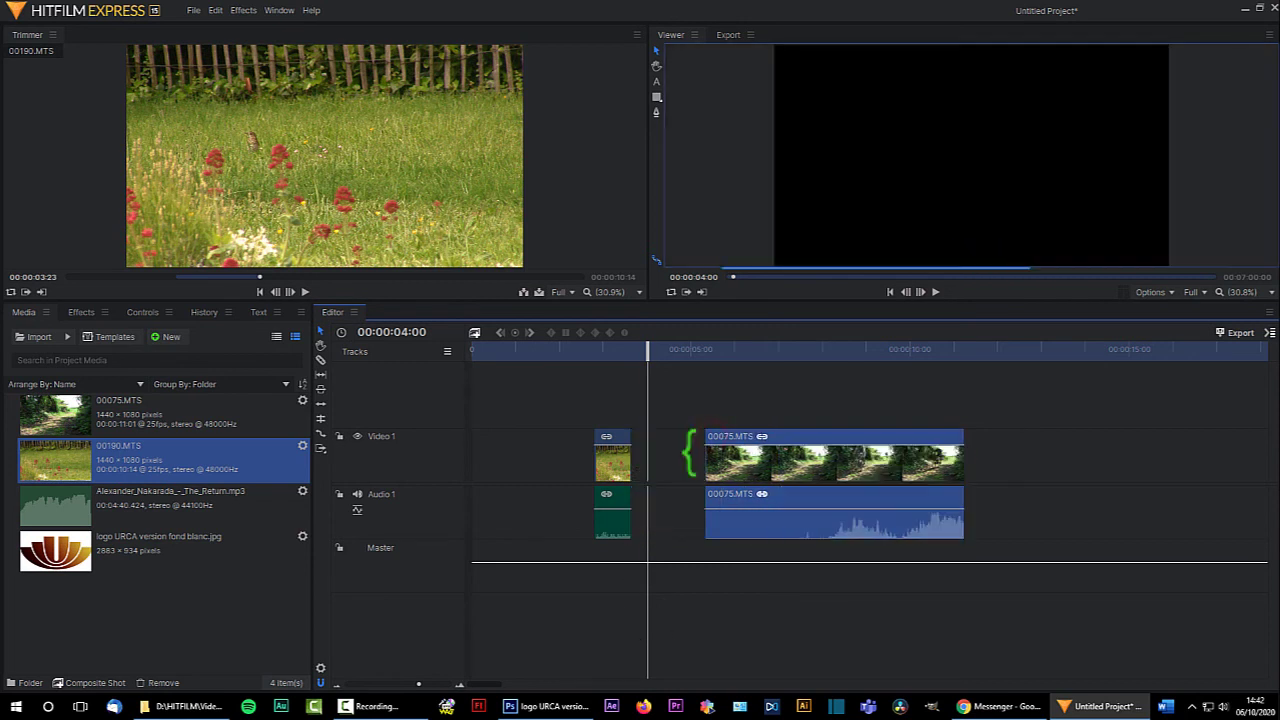
right_click(659, 461)
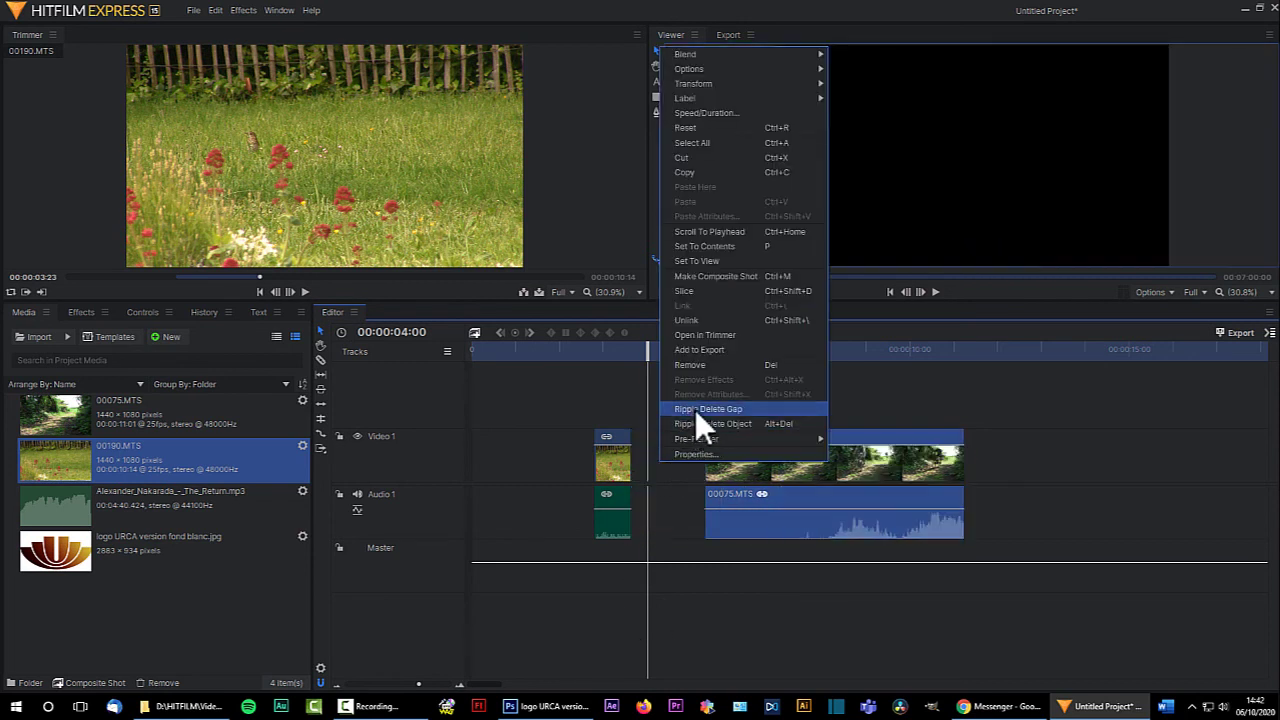
click(667, 473)
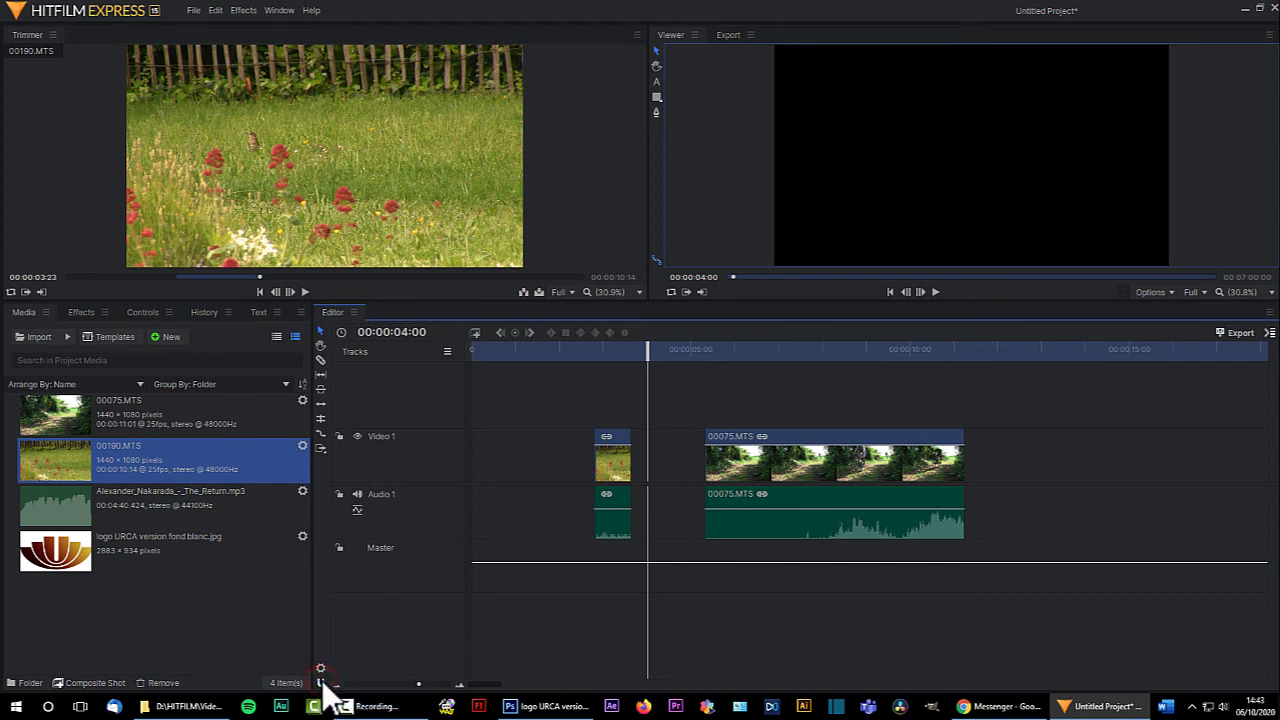
drag(796, 436, 694, 433)
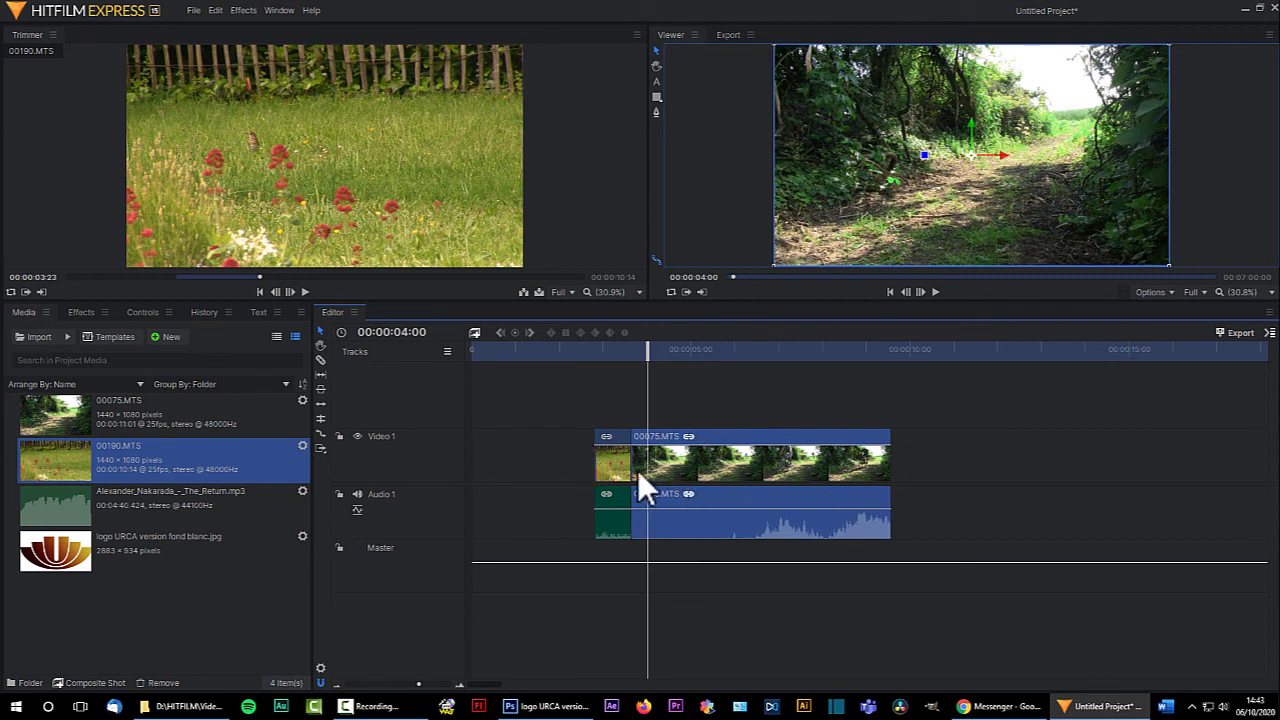
Try trimming the start of 00075.MTS with the Selection tool and ripple deleting the gap, and undo these changes.
drag(632, 458, 680, 460)
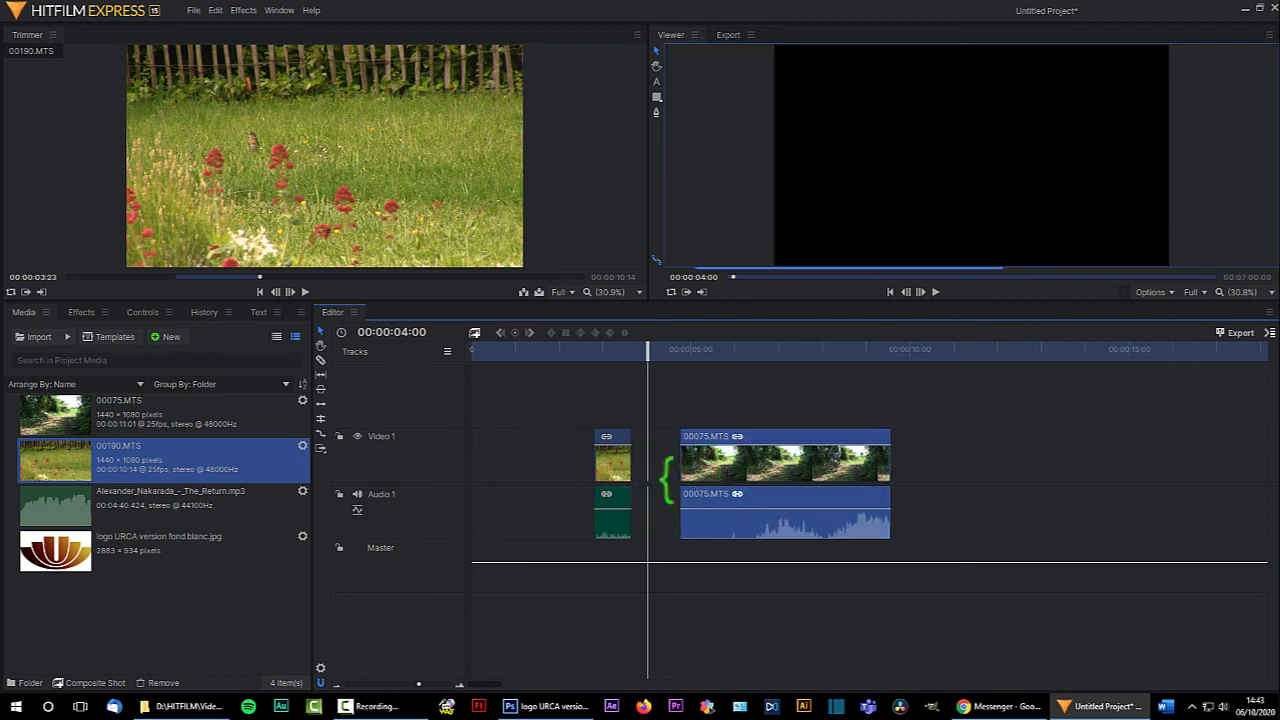
right_click(656, 459)
click(686, 408)
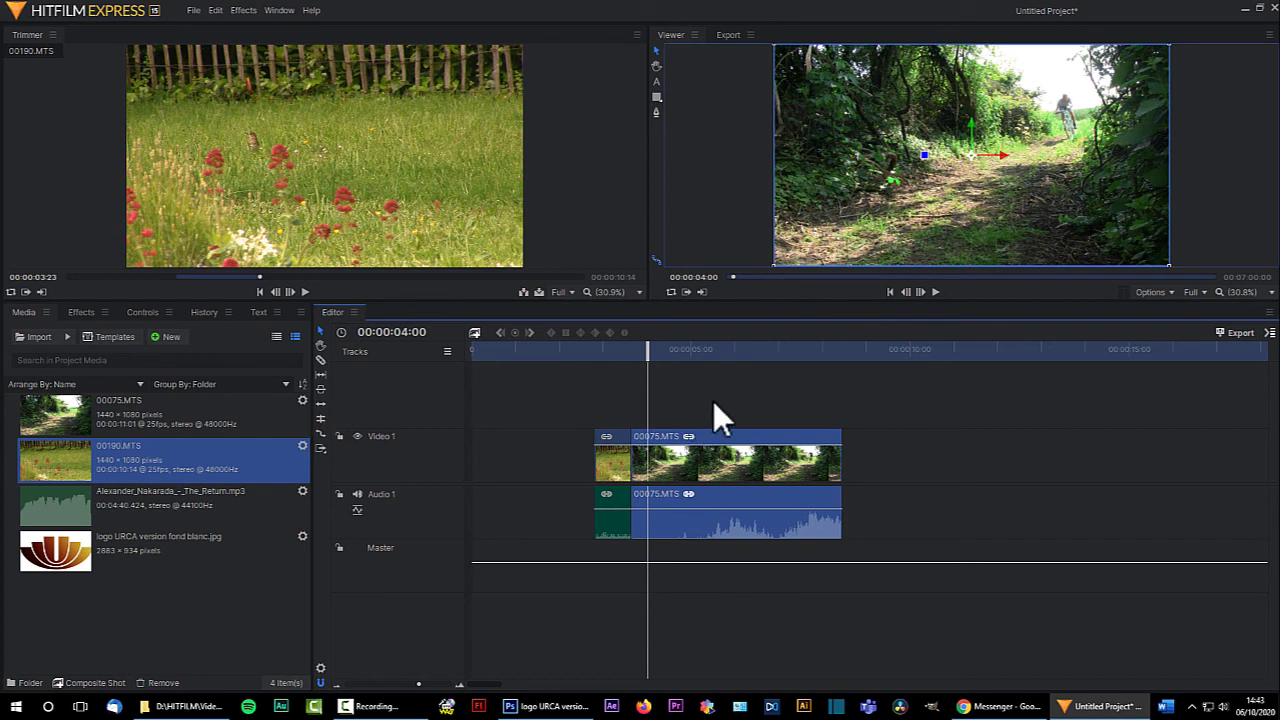
key(ctrl+z)
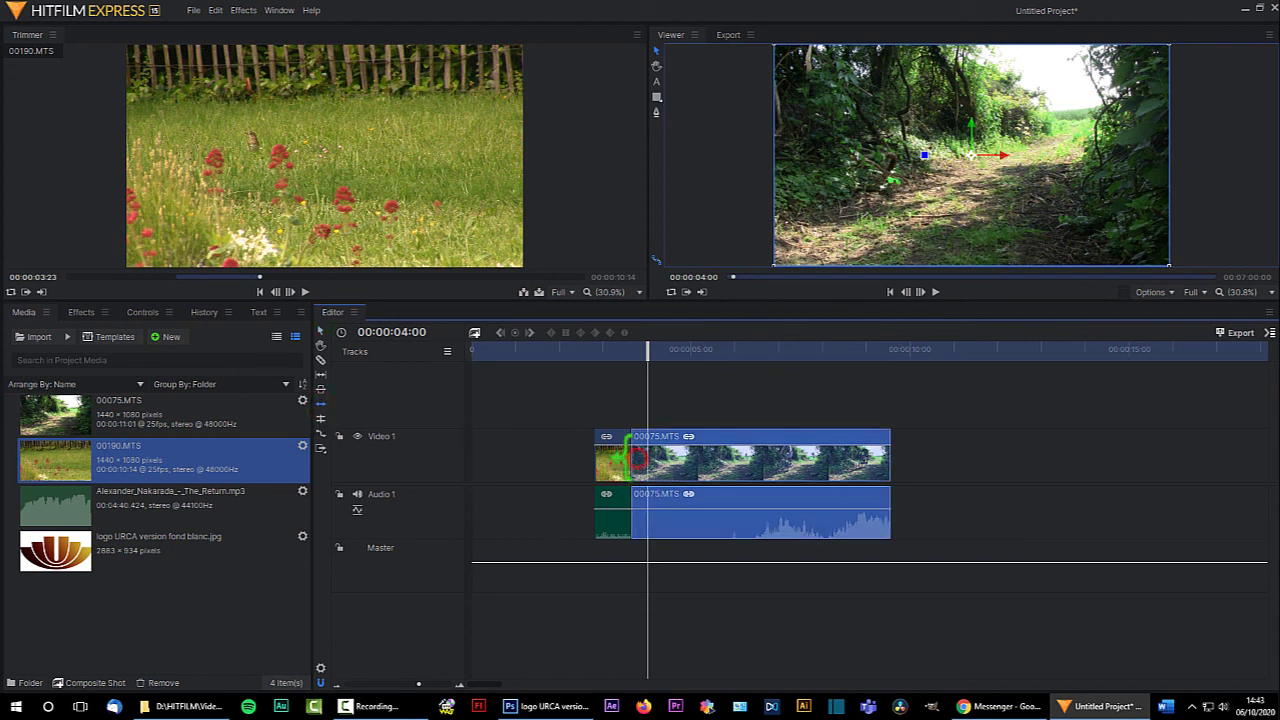
Ripple-trim about one second off the start of 00075.MTS, keeping it joined to 00190.MTS.
drag(625, 455, 668, 458)
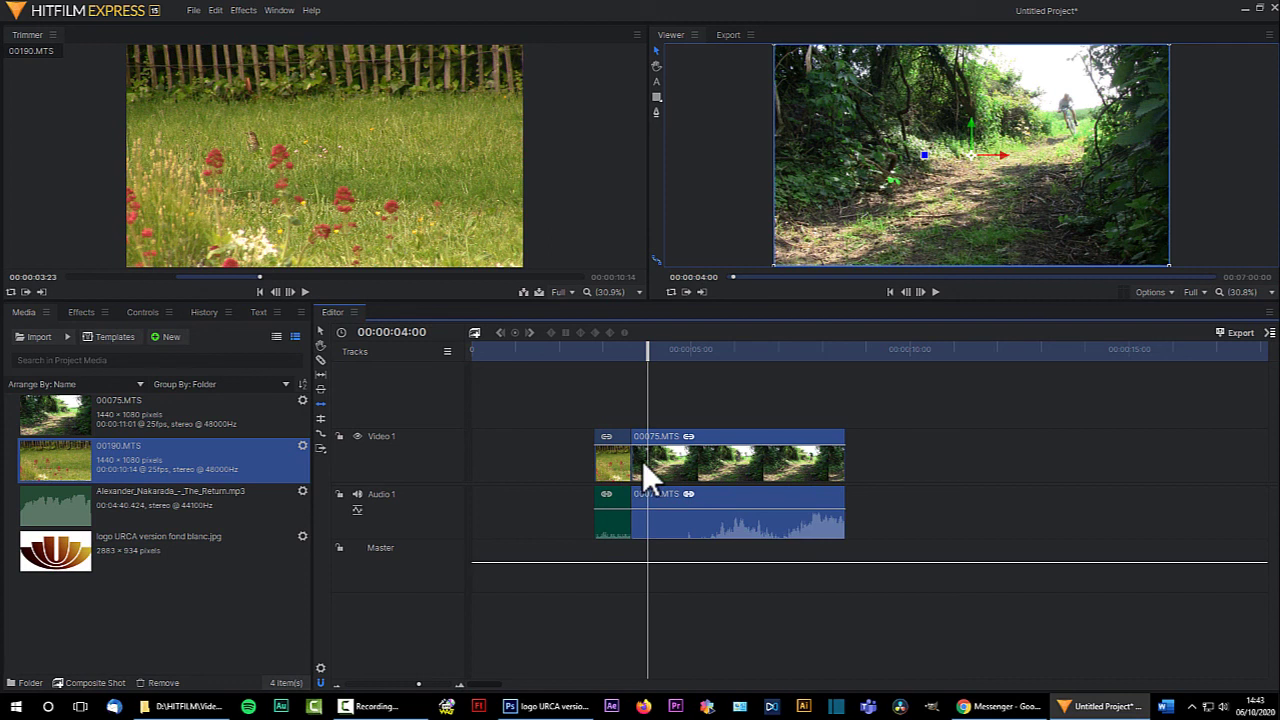
Try a rolling edit that shifts the cut between 00190.MTS and 00075.MTS later, and roll it back to its original position.
click(320, 419)
drag(626, 445, 651, 450)
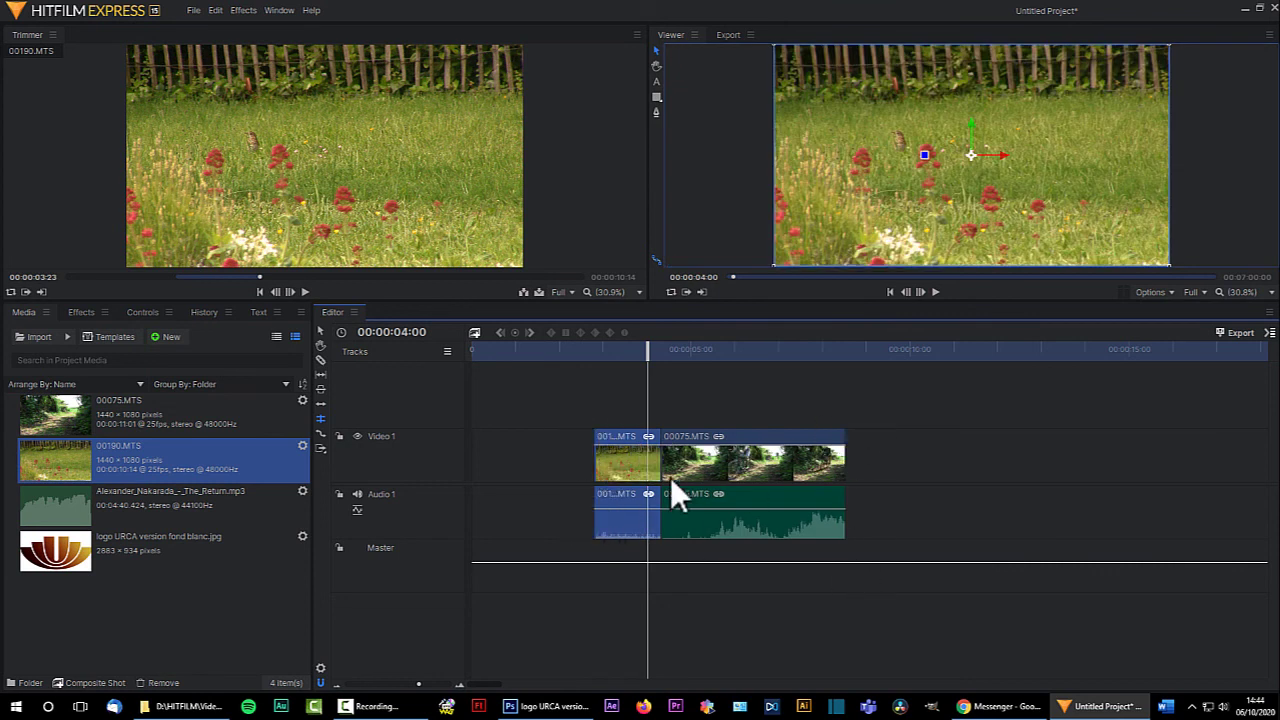
drag(662, 440, 628, 436)
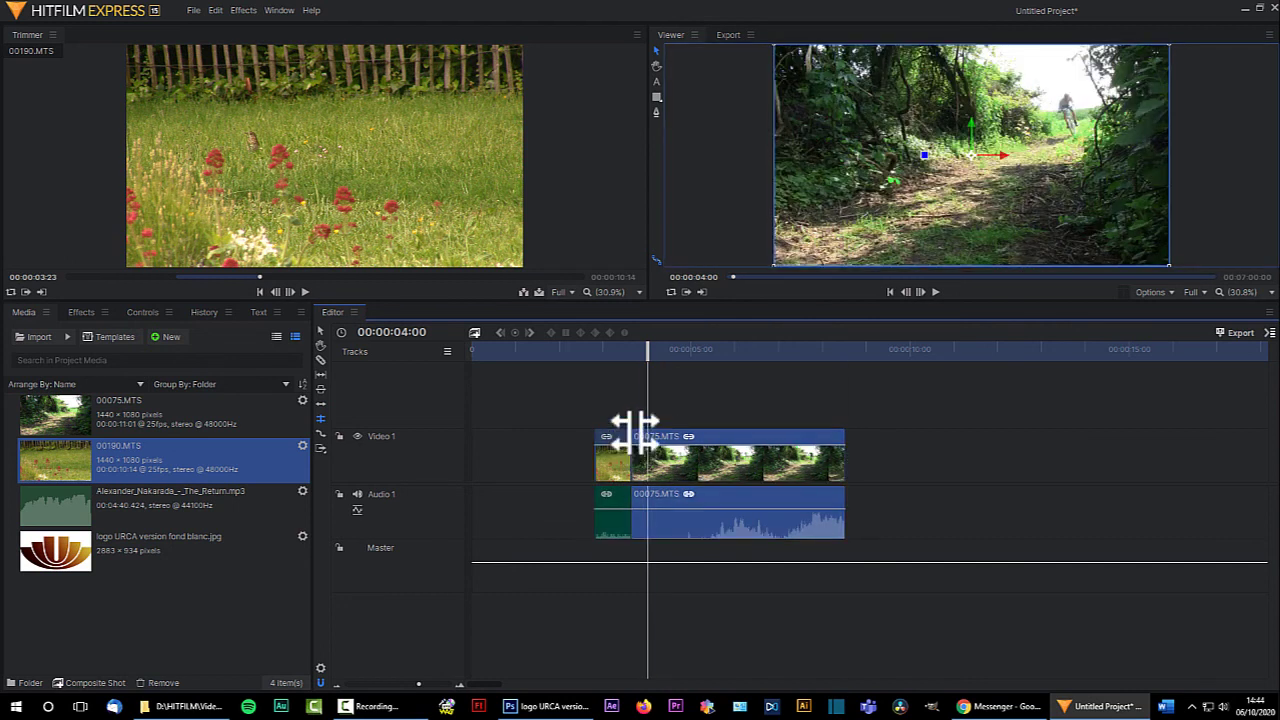
click(543, 393)
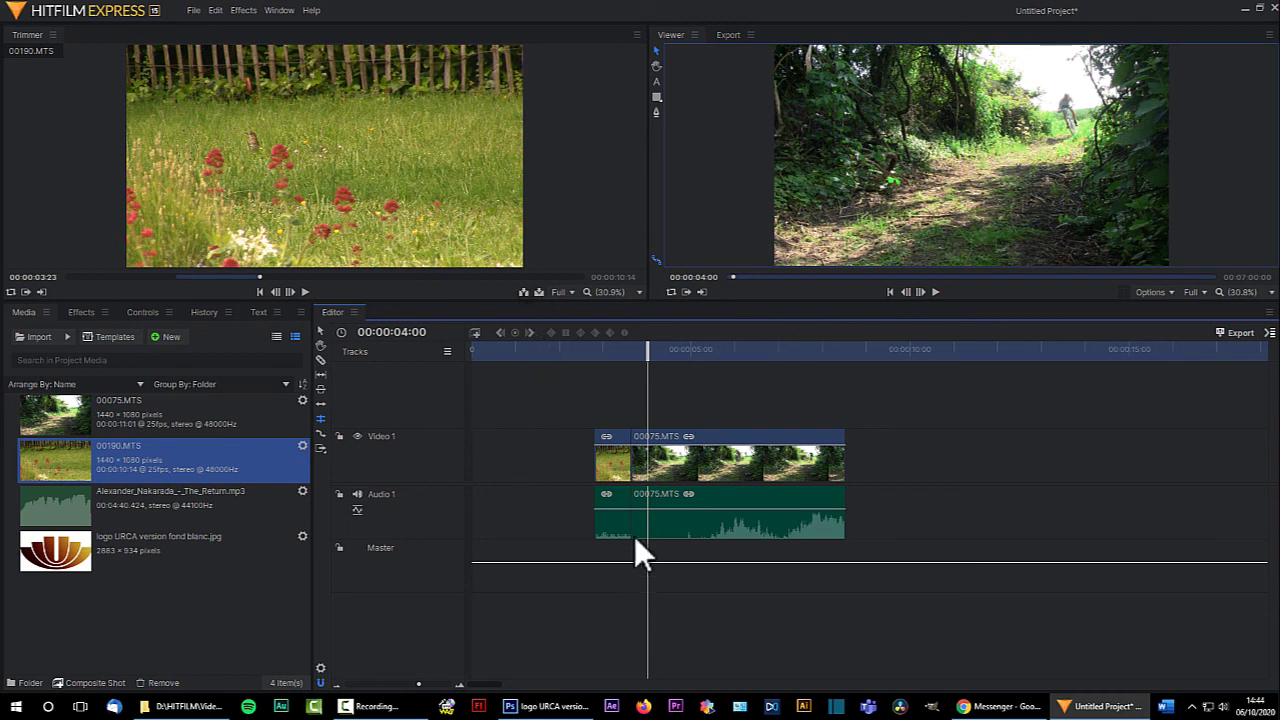
Try inserting the trimmed 00190.MTS into the middle of 00075.MTS, first at 00:00:04:19 and again slightly later, undoing each insertion.
drag(647, 353, 679, 353)
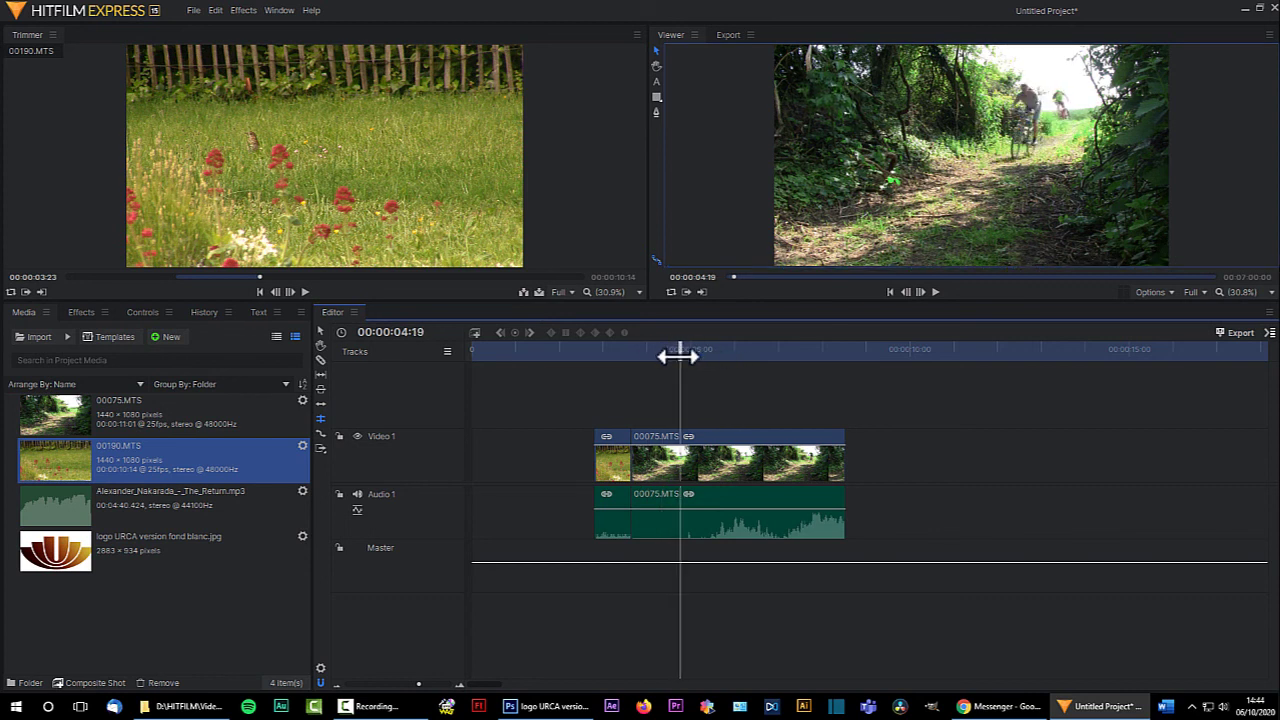
click(523, 292)
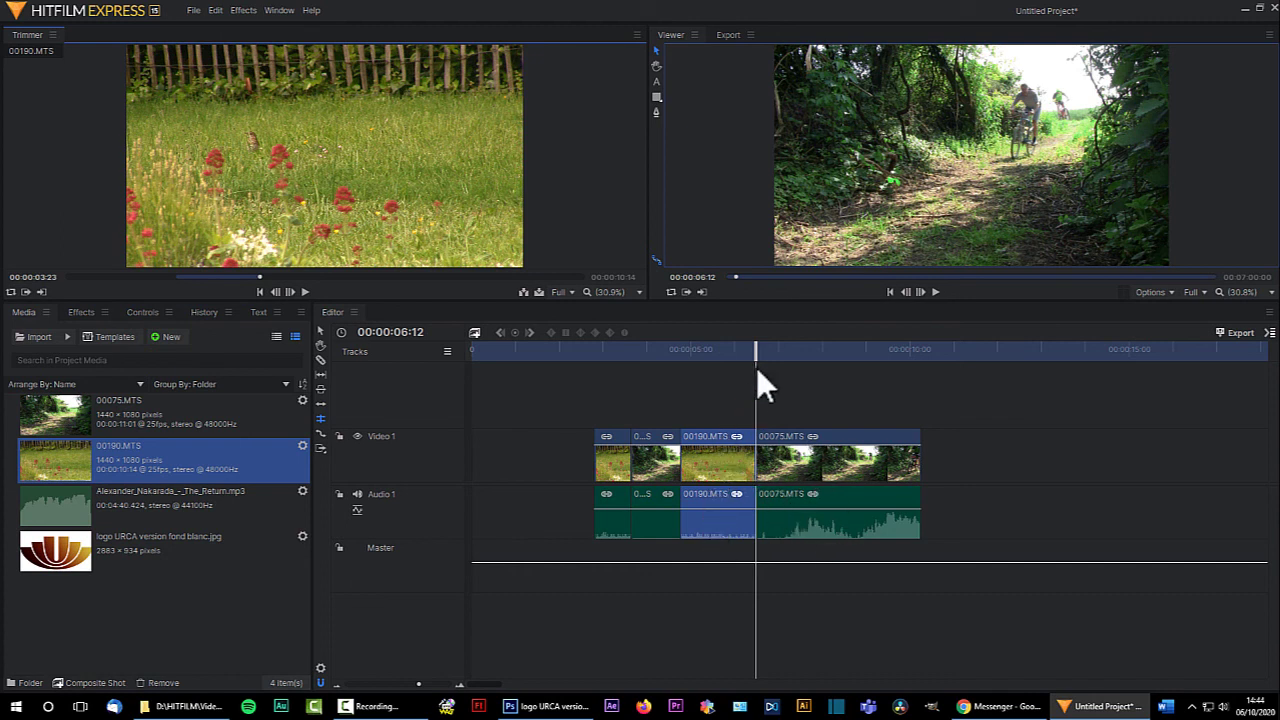
key(shift+Delete)
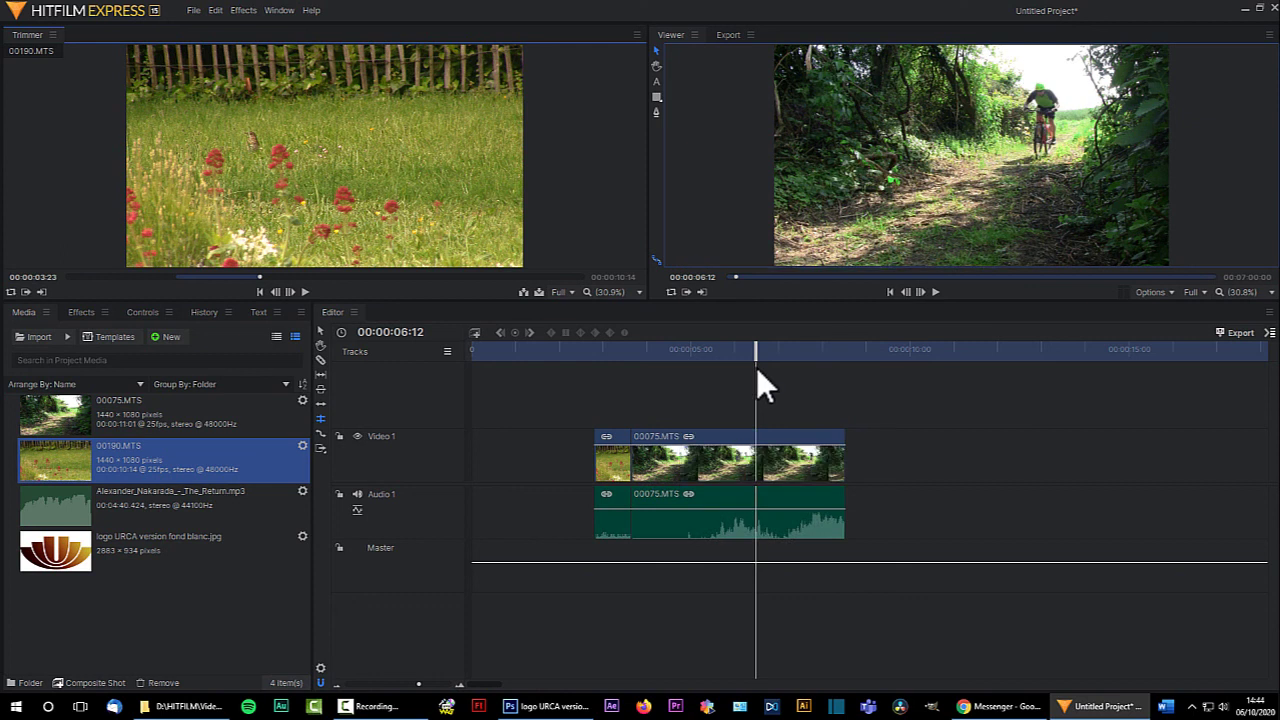
click(522, 291)
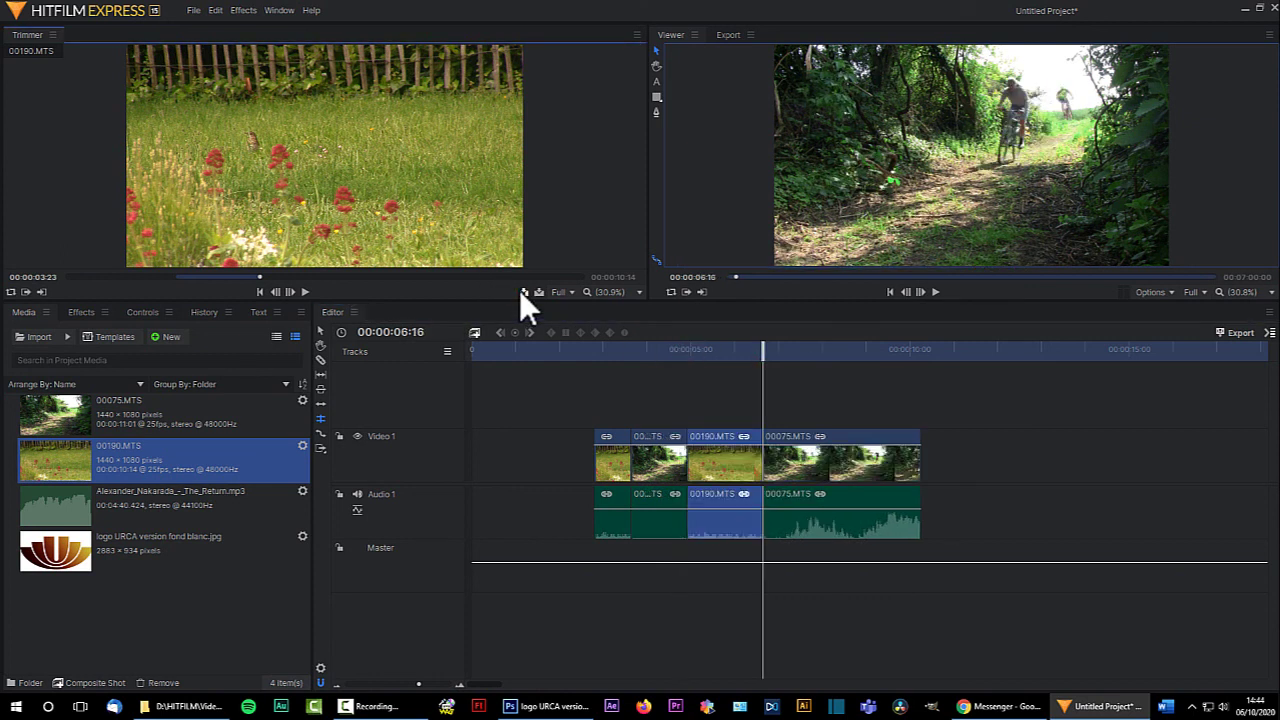
key(ctrl+z)
mouse_move(503, 257)
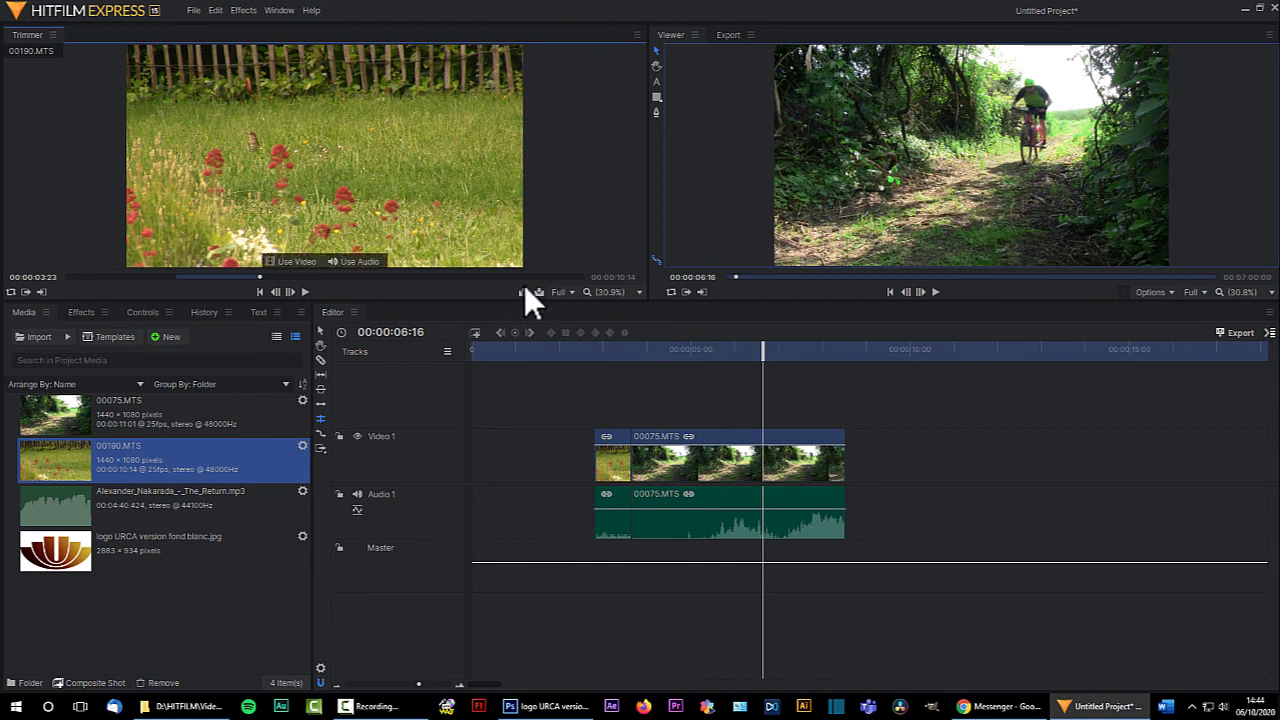
Overlay the trimmed 00190.MTS onto 00075.MTS on the timeline at 00:00:05:00.
drag(757, 351, 688, 349)
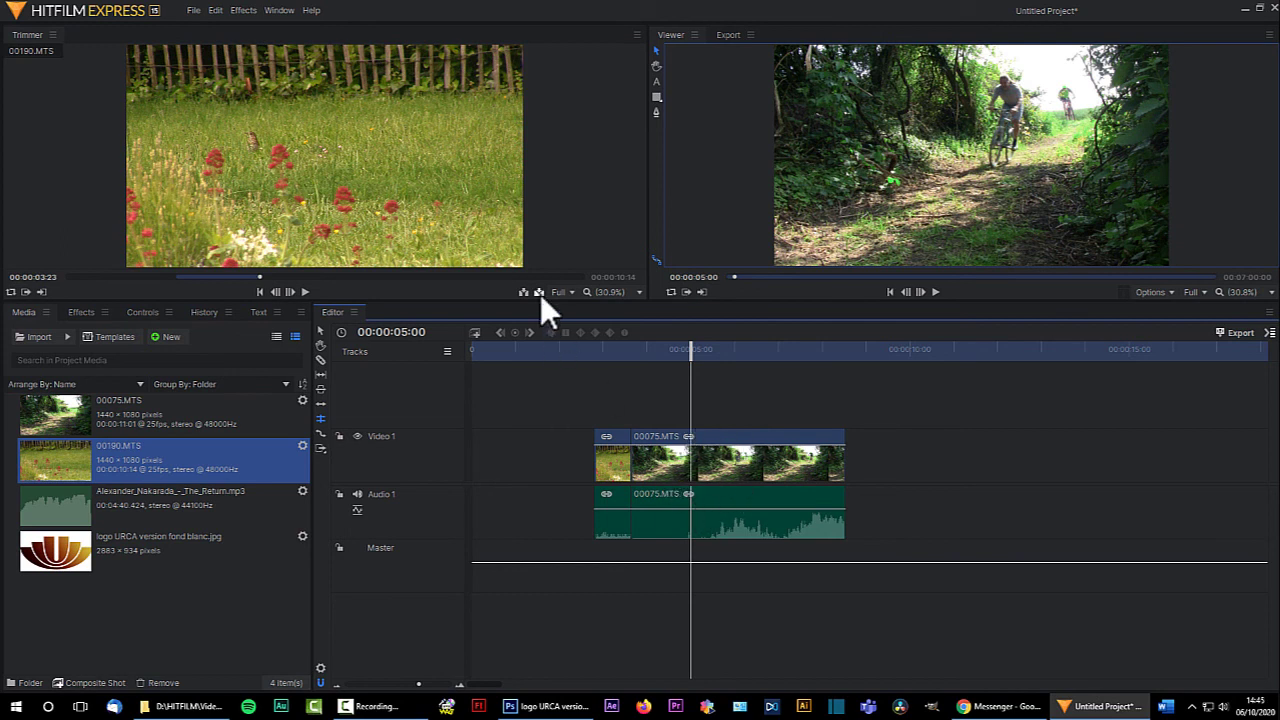
mouse_move(407, 182)
click(539, 292)
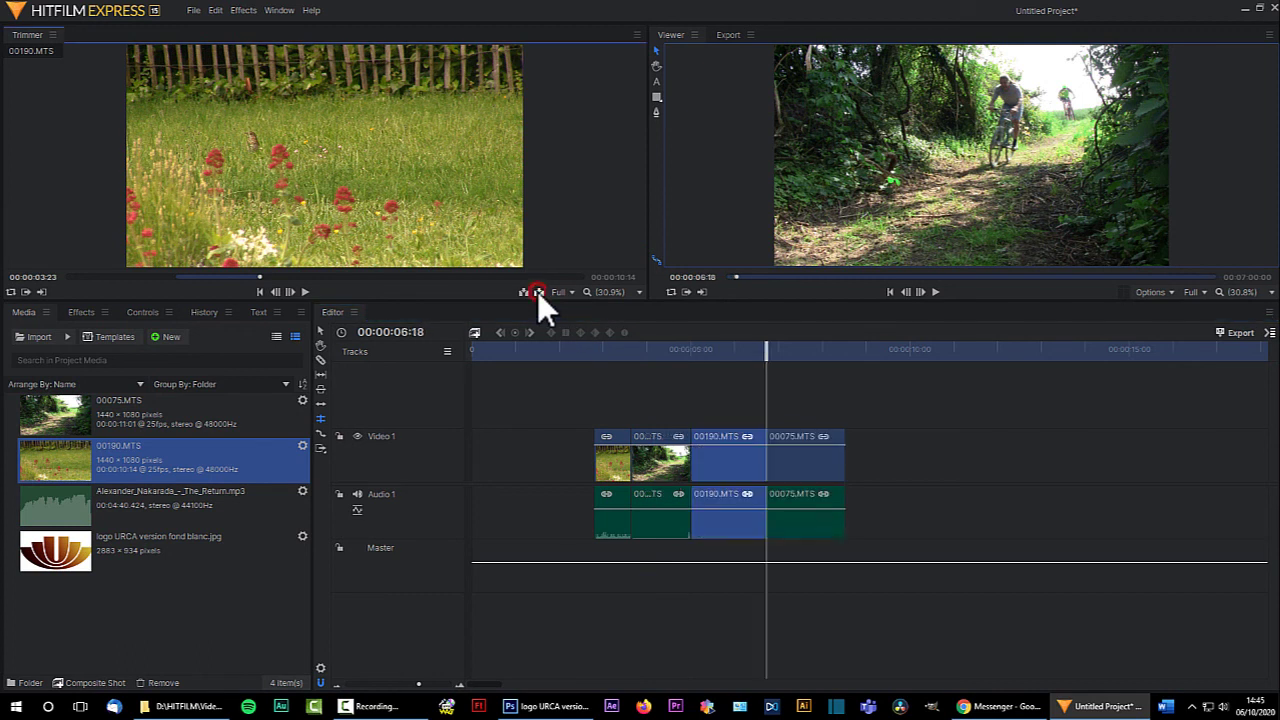